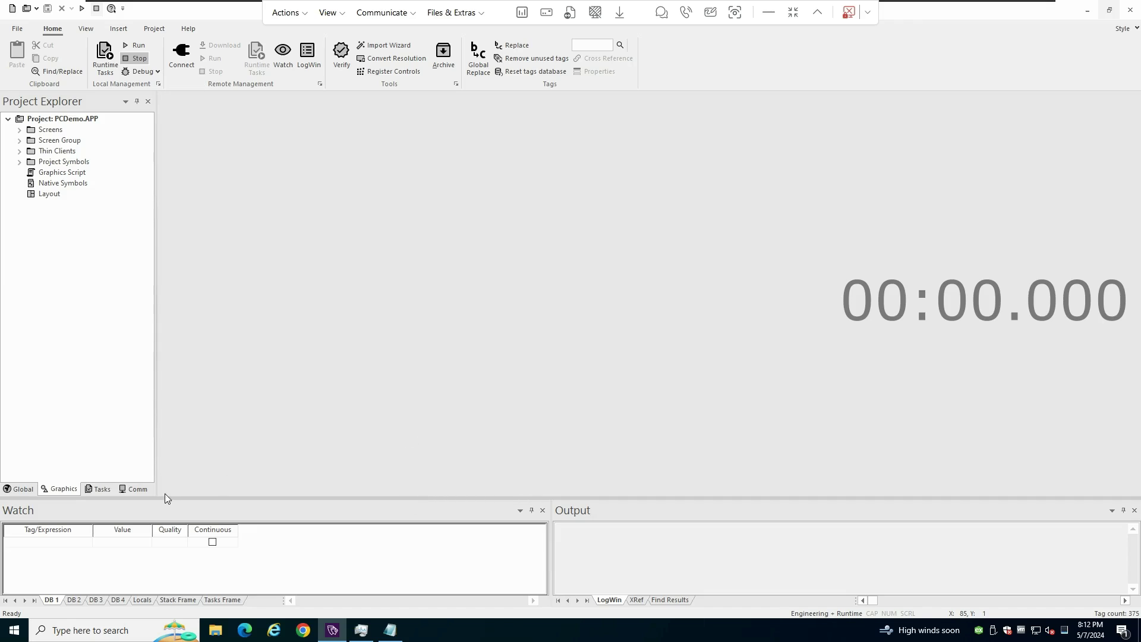
# Create a new project named Project, overwriting the existing folder and keeping the default resolution.
pyautogui.click(11, 9)
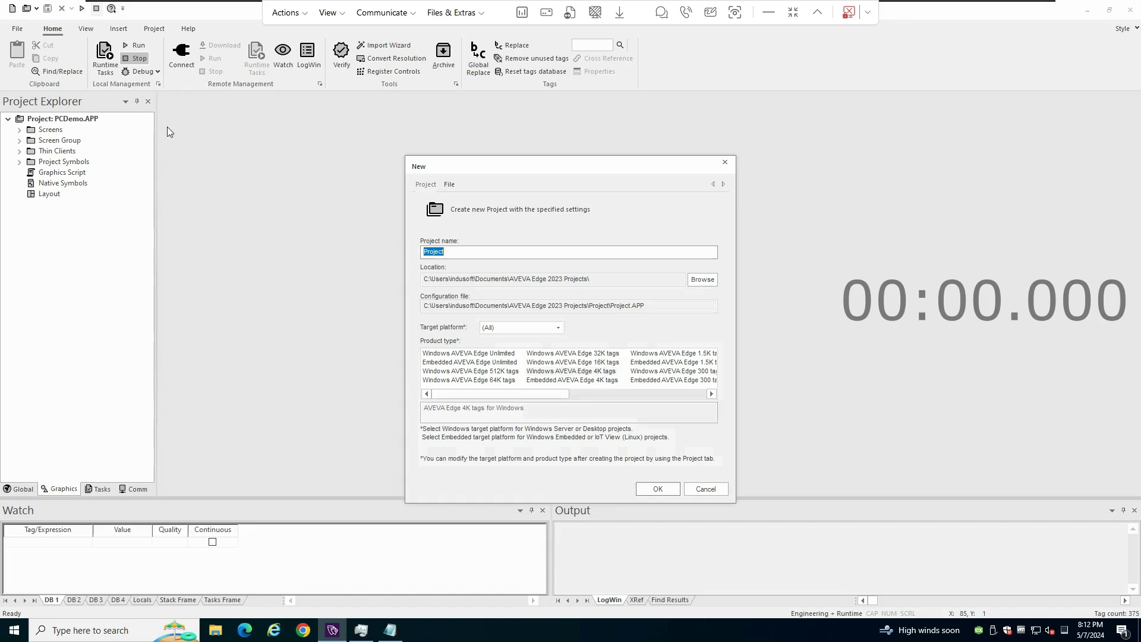
pyautogui.click(659, 488)
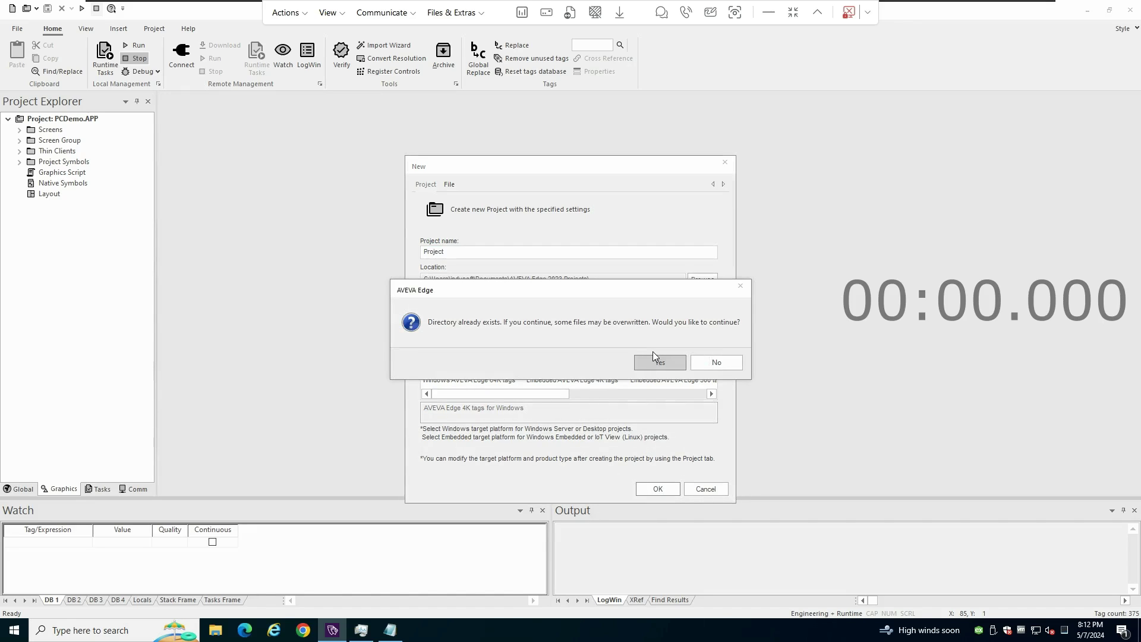
pyautogui.click(659, 362)
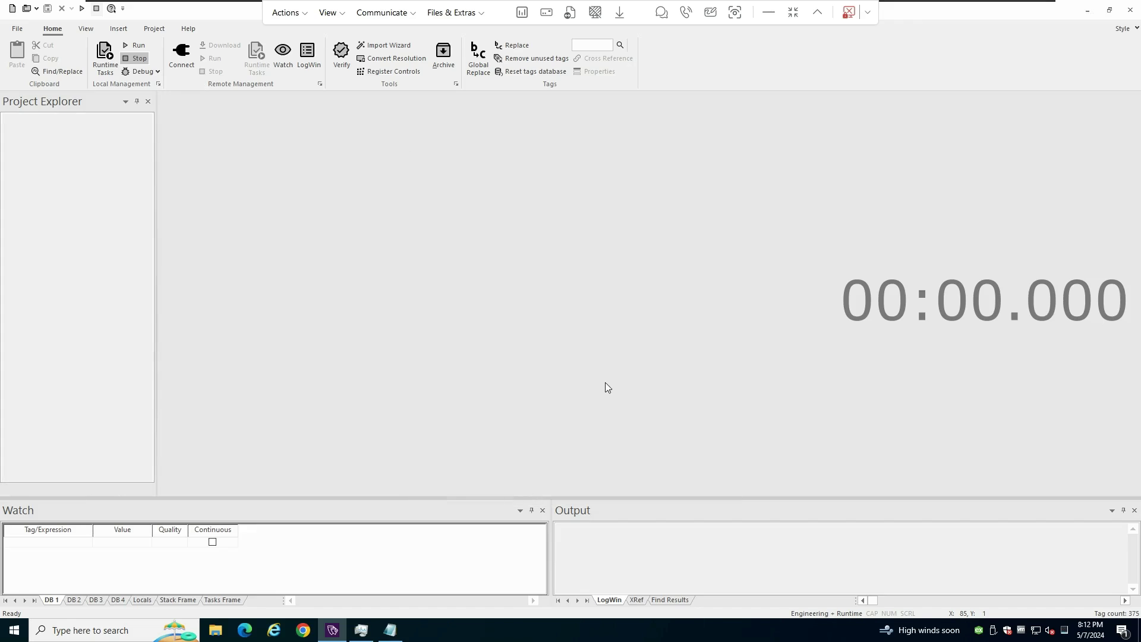
pyautogui.click(597, 313)
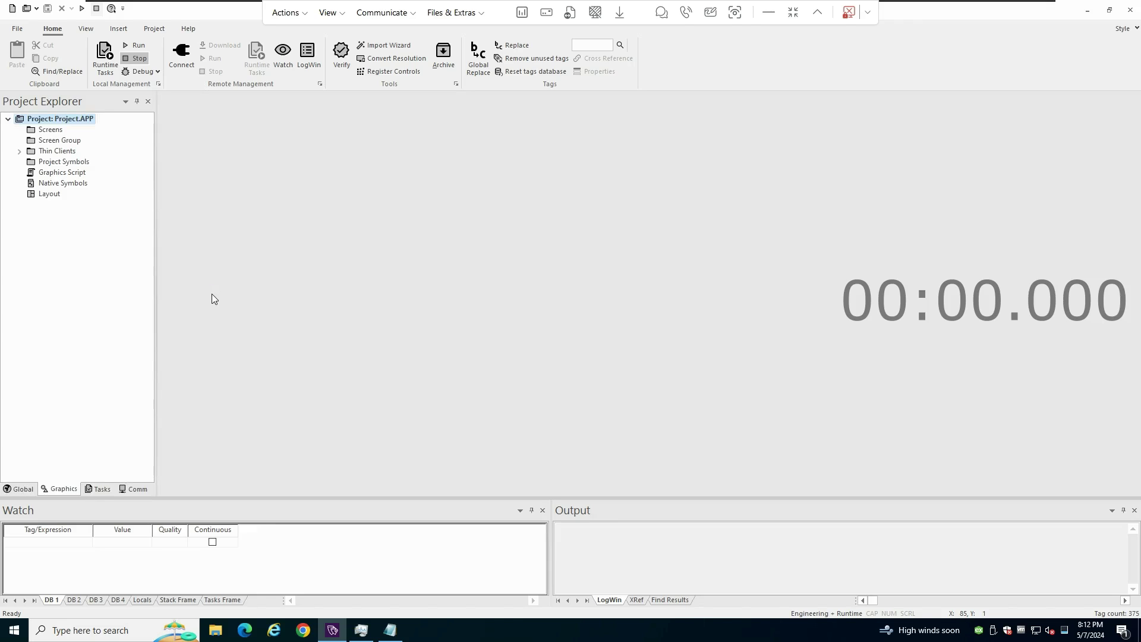
# Step through the Project Wizard with its defaults, leaving security disabled.
pyautogui.click(655, 415)
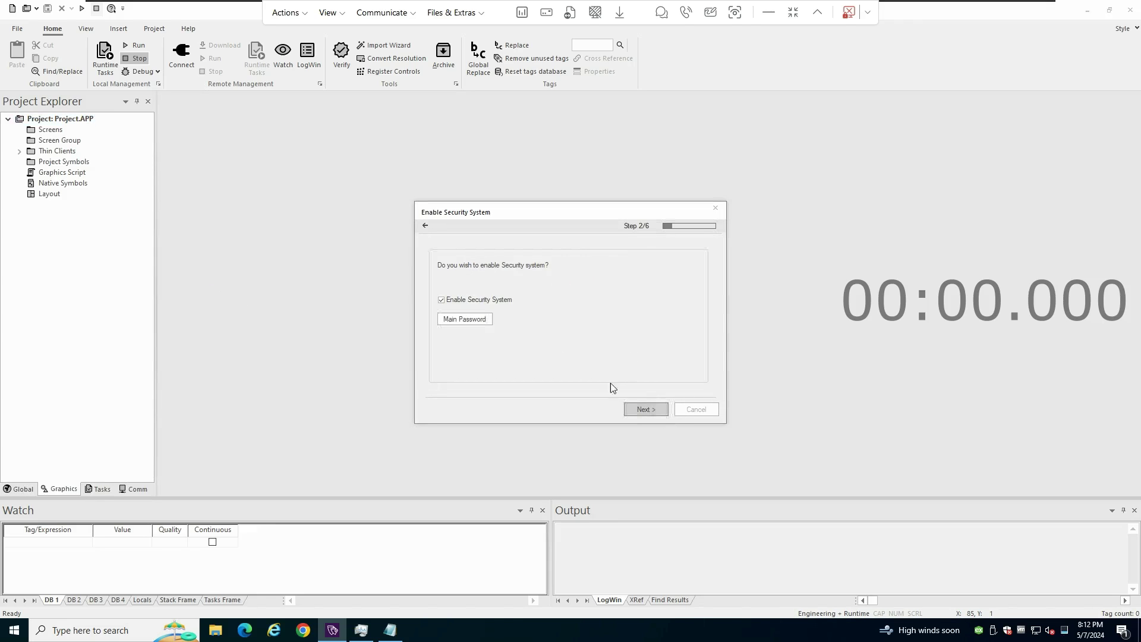
pyautogui.click(647, 406)
pyautogui.click(647, 406)
pyautogui.click(647, 406)
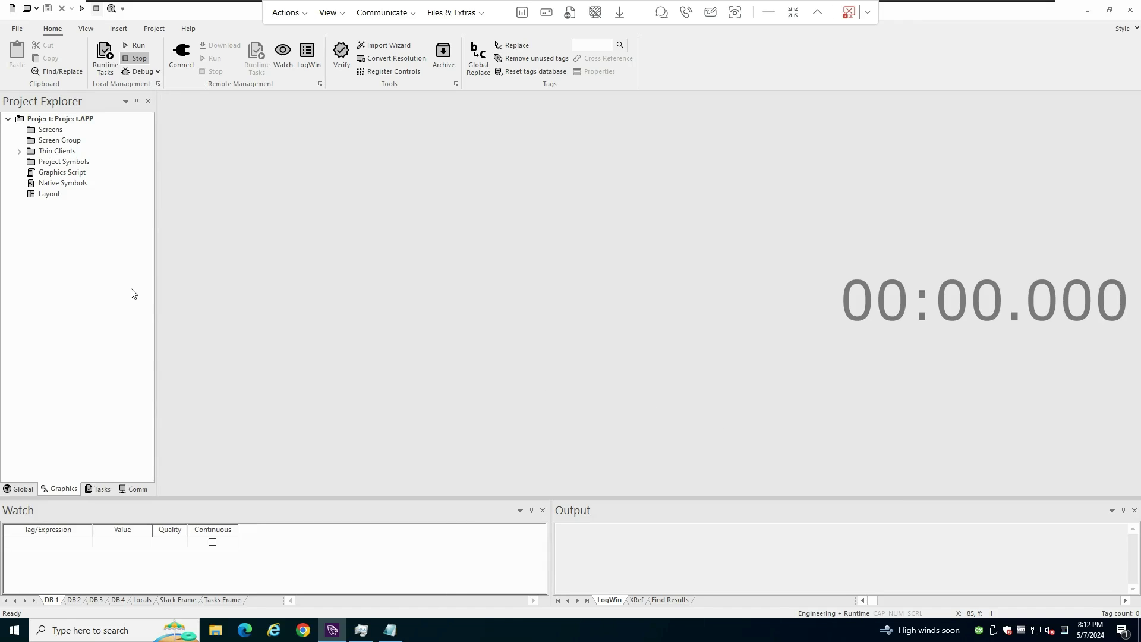
# In Project Settings > Communication, add a Siemens S7-1200/S7-1500 tag integration source named DEV.
pyautogui.rightClick(83, 122)
pyautogui.click(106, 126)
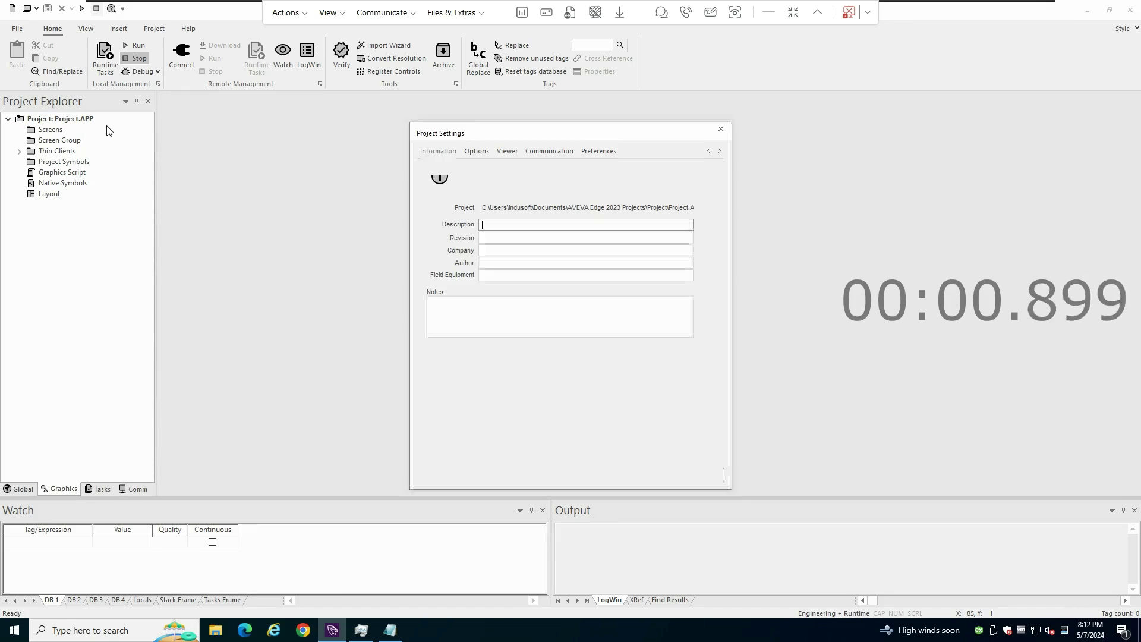
pyautogui.click(554, 151)
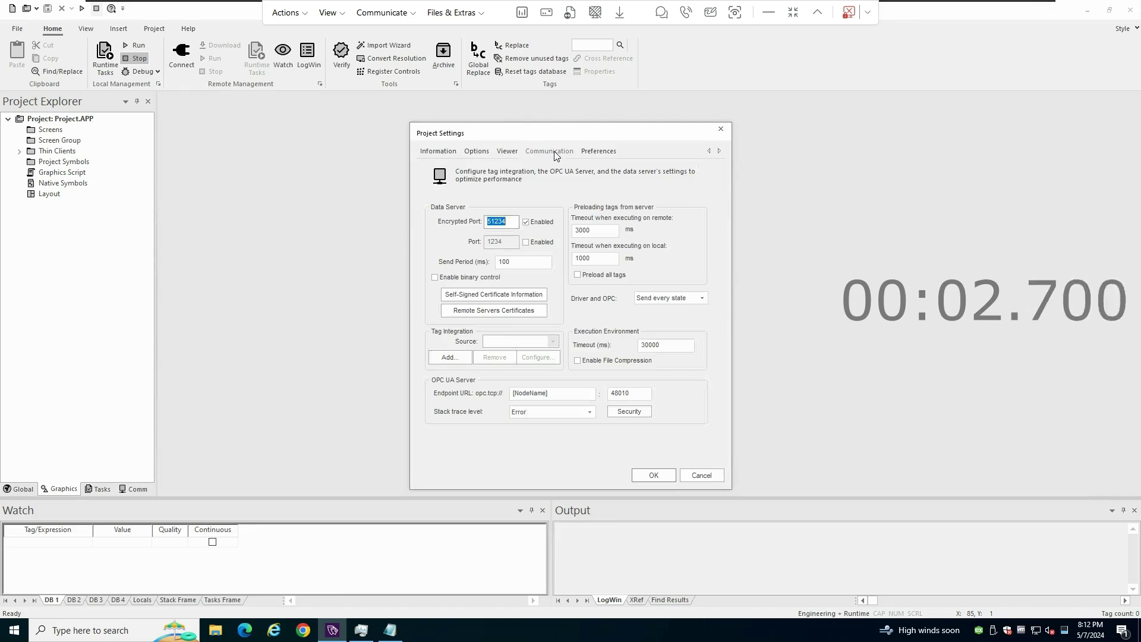
pyautogui.click(450, 358)
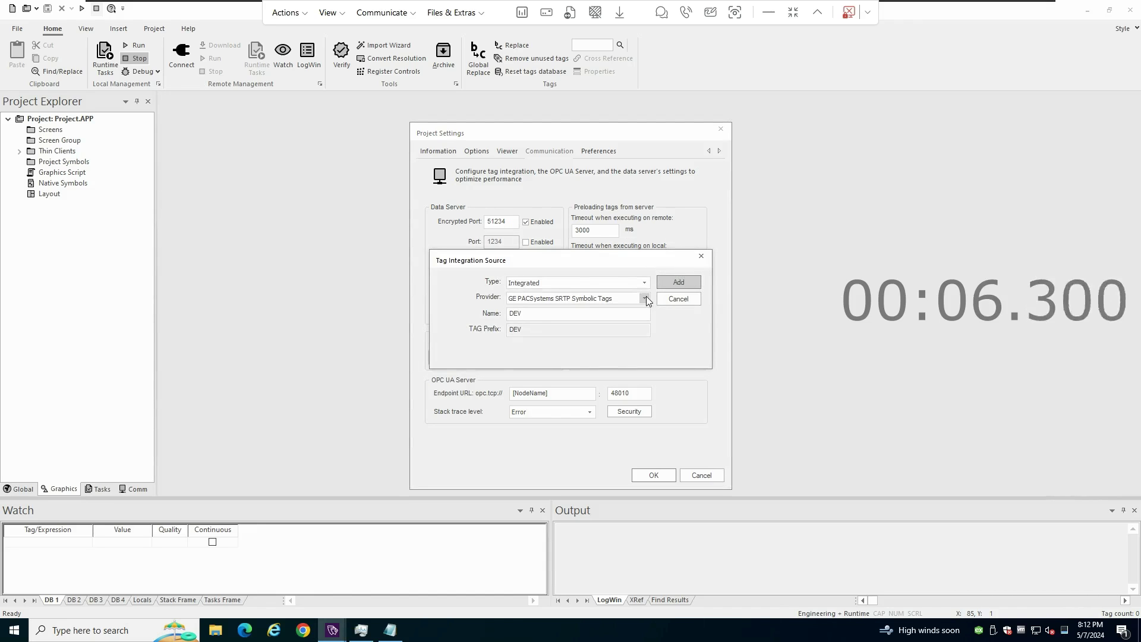
pyautogui.click(645, 298)
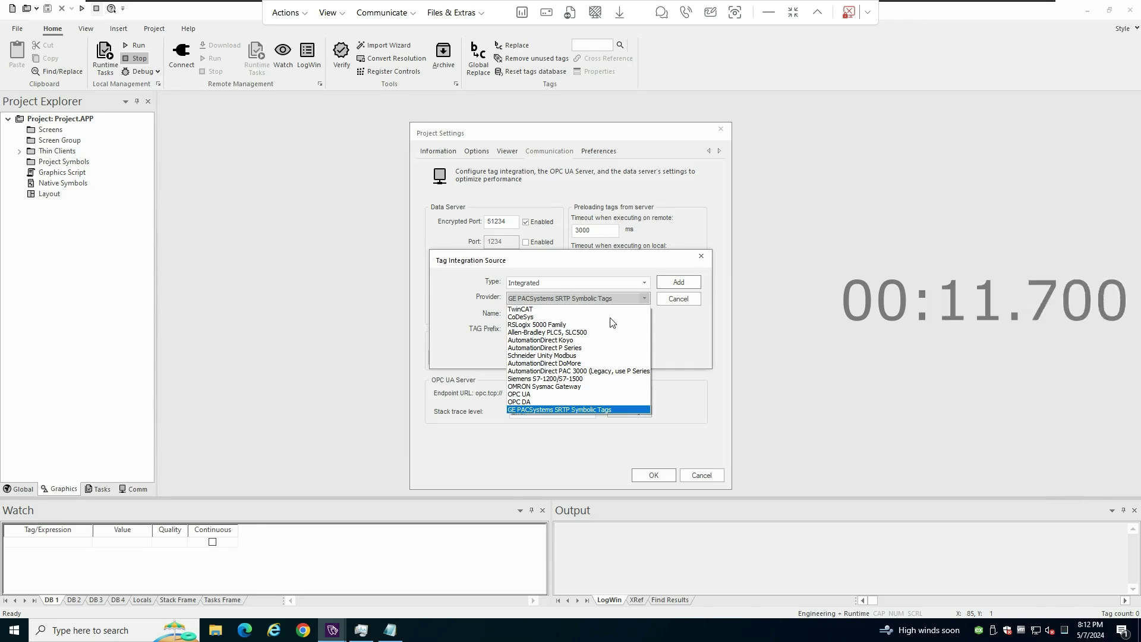
pyautogui.click(570, 383)
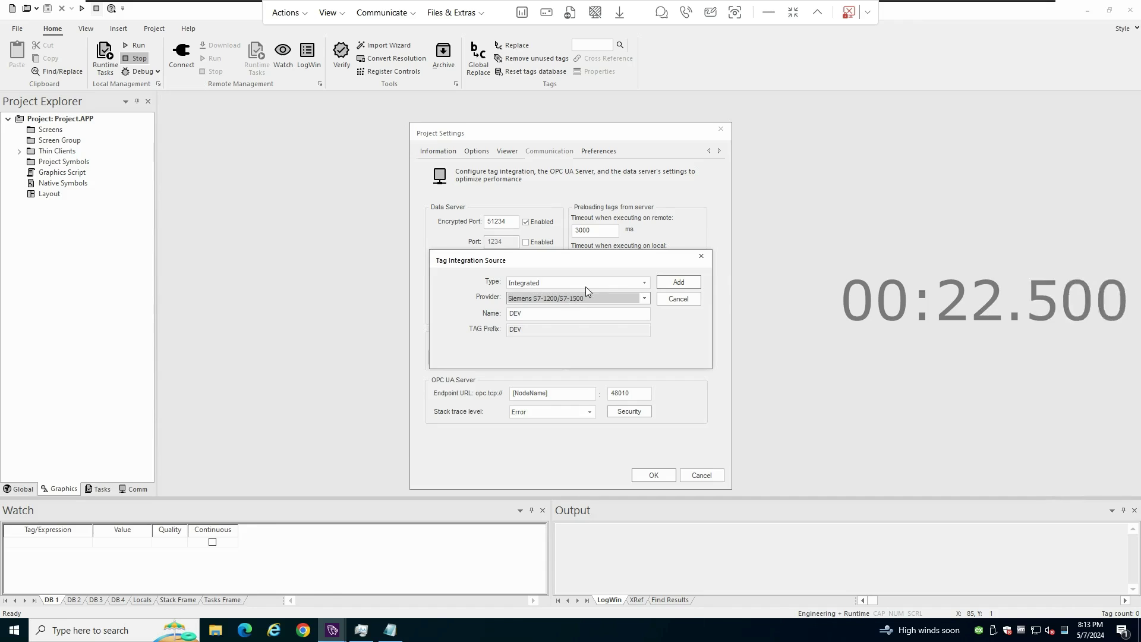
pyautogui.click(689, 283)
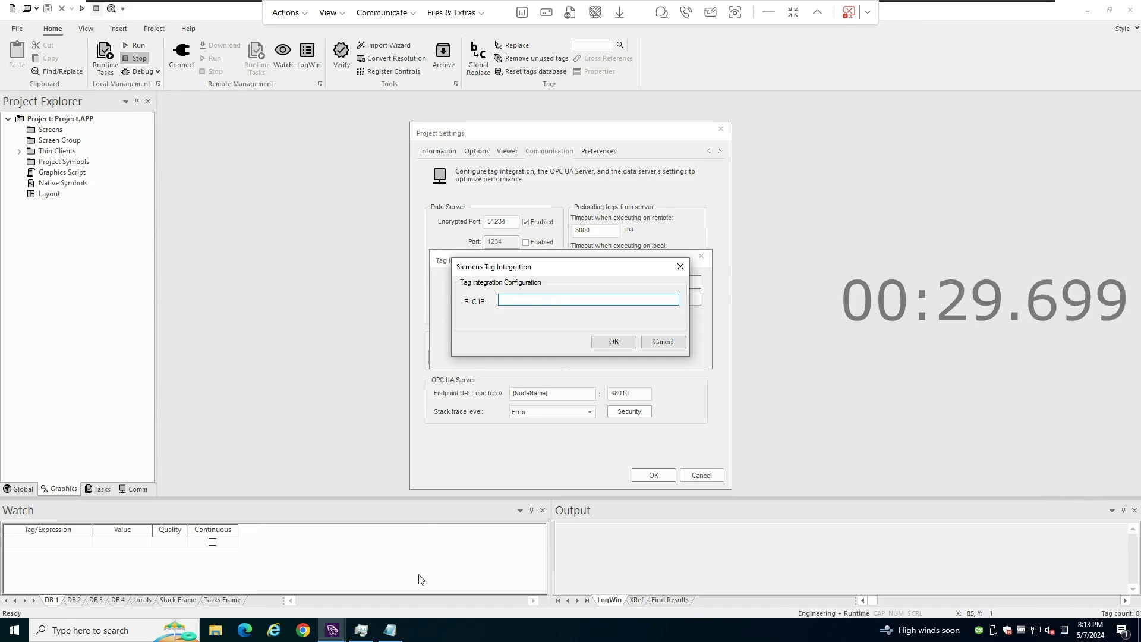
# Copy the PLC IP 10.228.125.239 from Notepad into DEV's PLC IP field and confirm it.
pyautogui.click(390, 630)
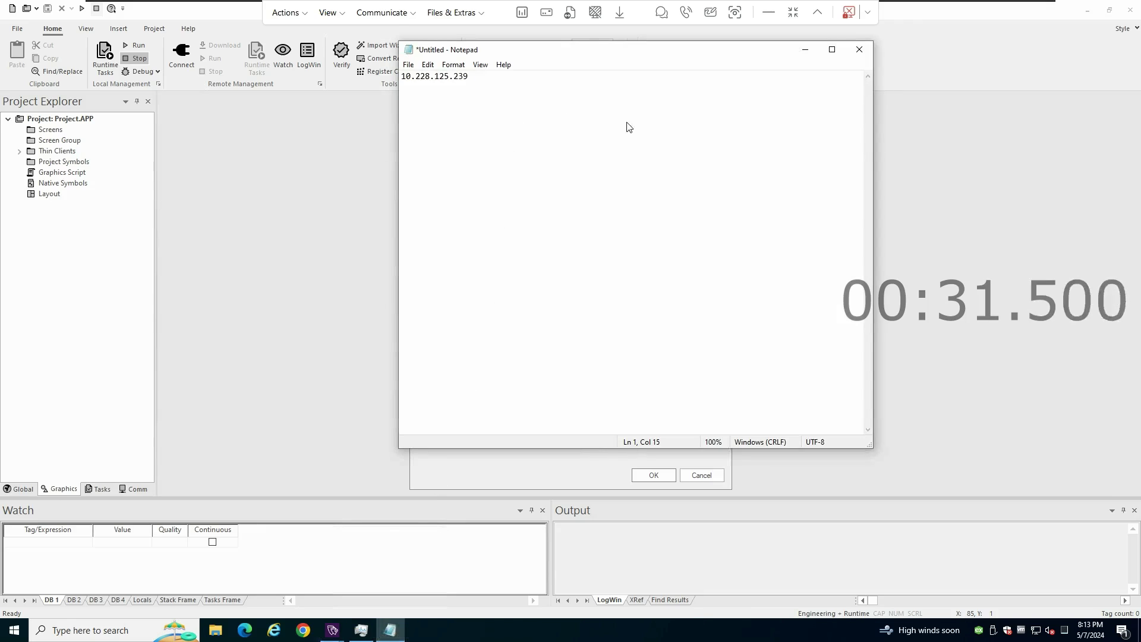
pyautogui.moveTo(480, 79); pyautogui.dragTo(390, 75)
pyautogui.hotkey('ctrl', 'c')
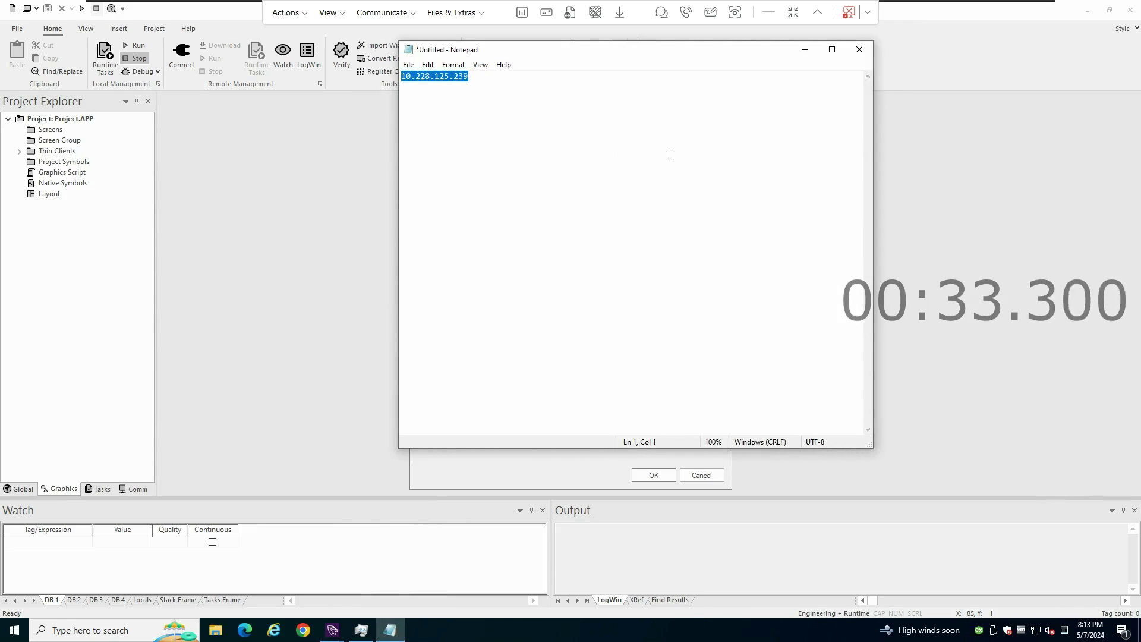
pyautogui.click(807, 50)
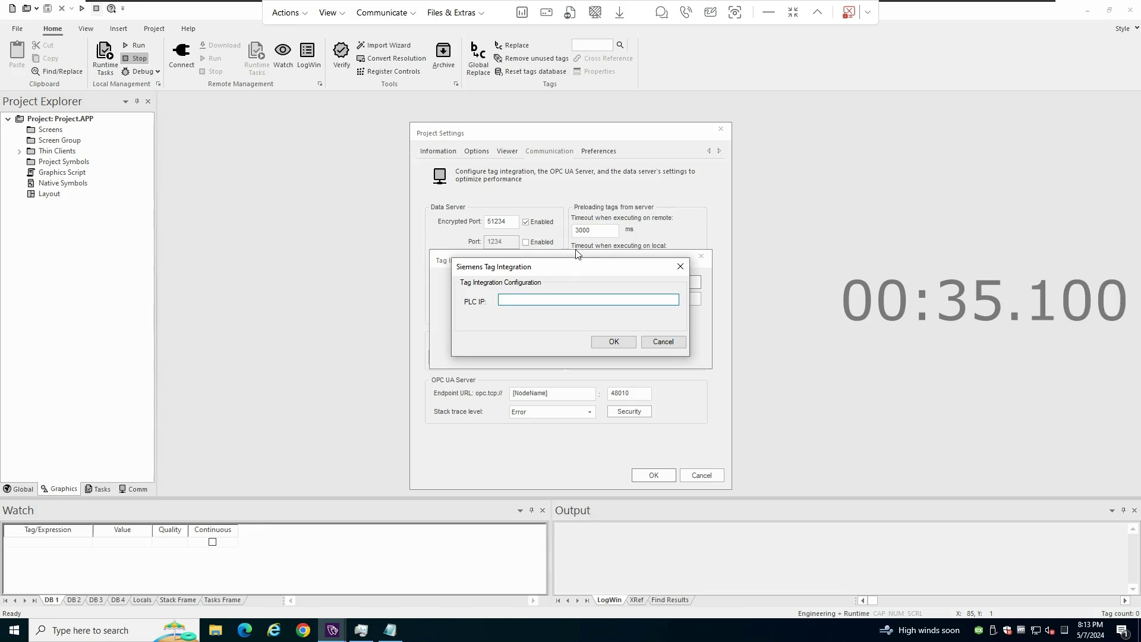
pyautogui.hotkey('ctrl', 'v')
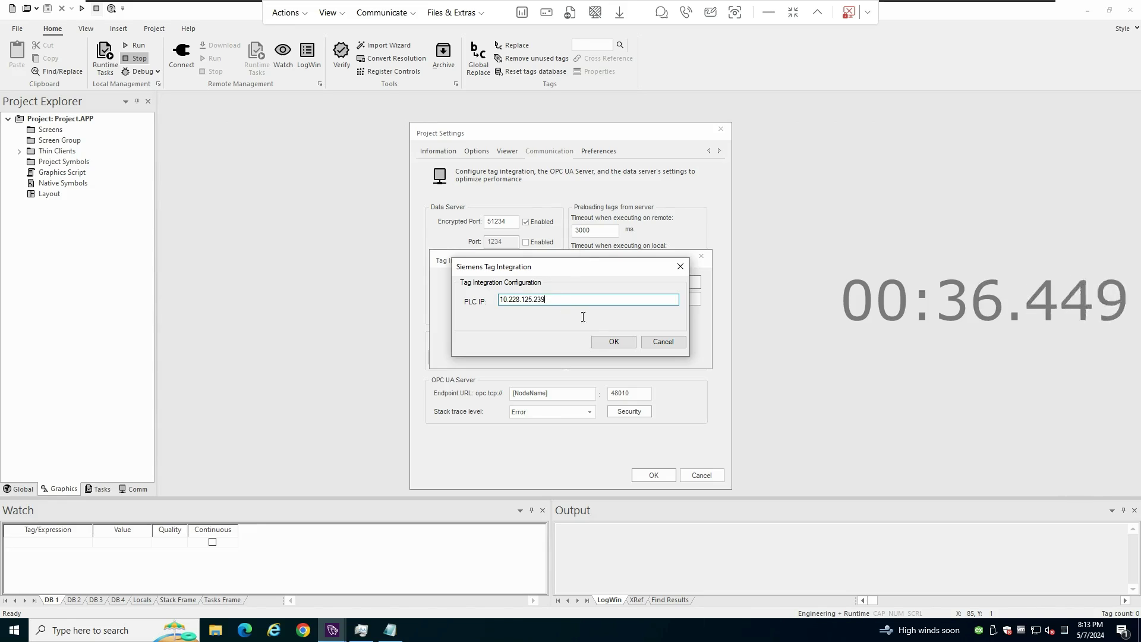
pyautogui.click(614, 341)
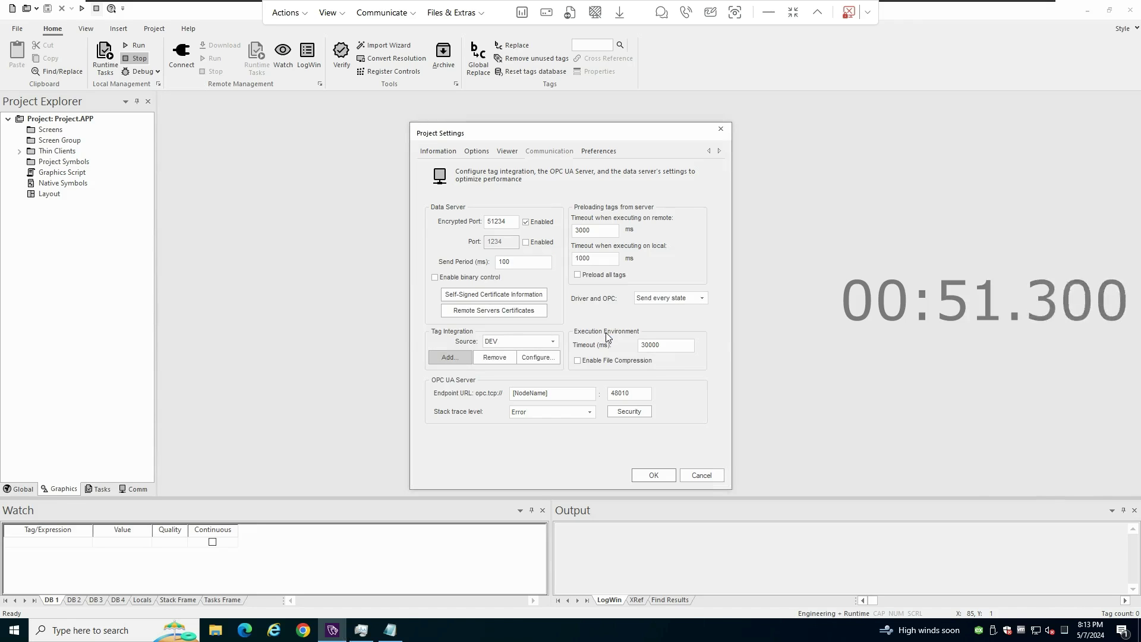
# Close Project Settings and open the Watch list's tag browser on the DEV device.
pyautogui.click(661, 476)
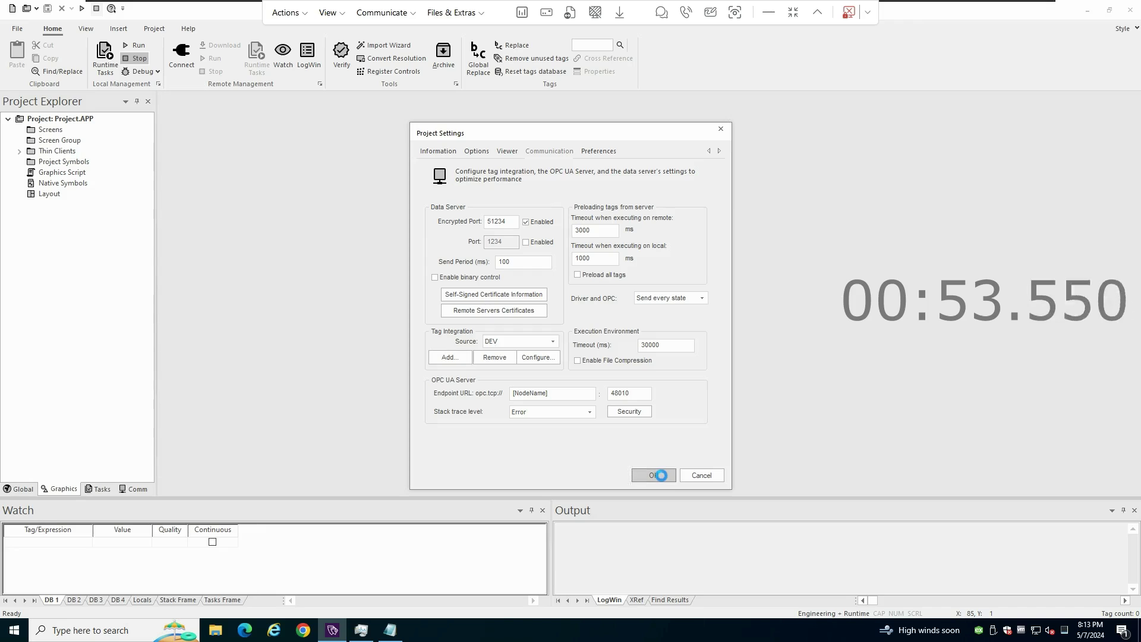
pyautogui.click(26, 543)
pyautogui.rightClick(27, 545)
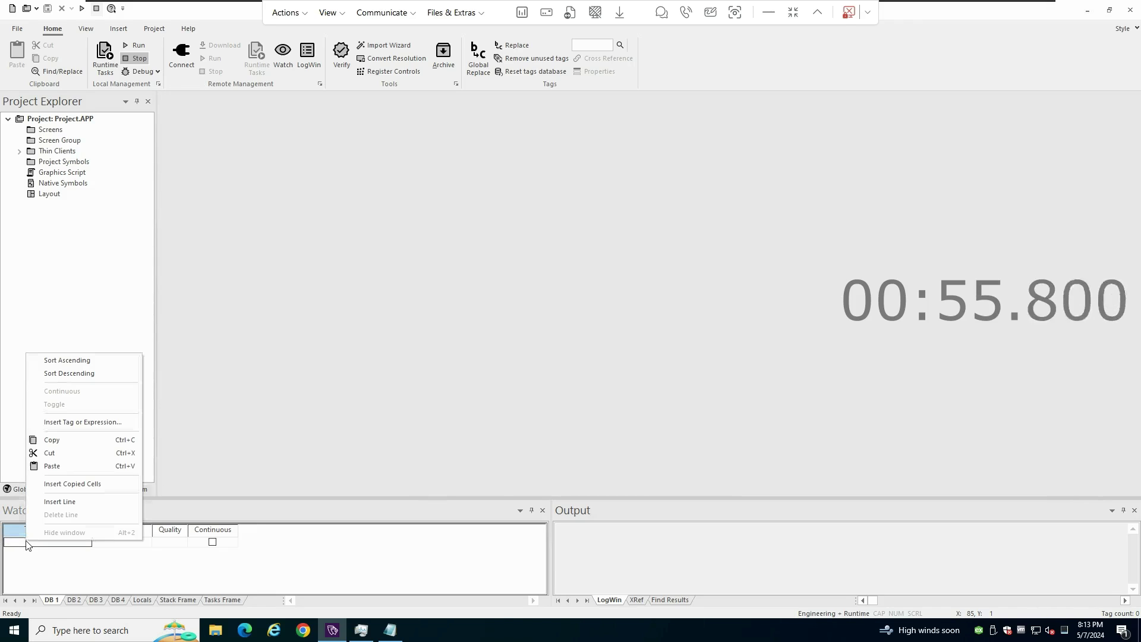
pyautogui.click(90, 422)
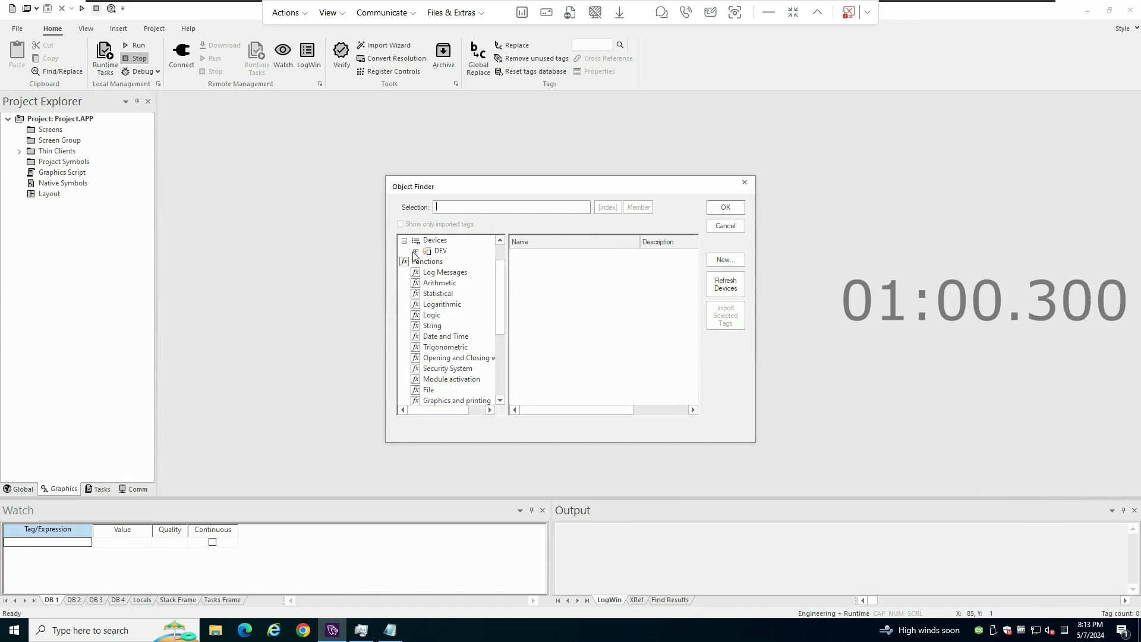
pyautogui.click(441, 251)
pyautogui.doubleClick(441, 252)
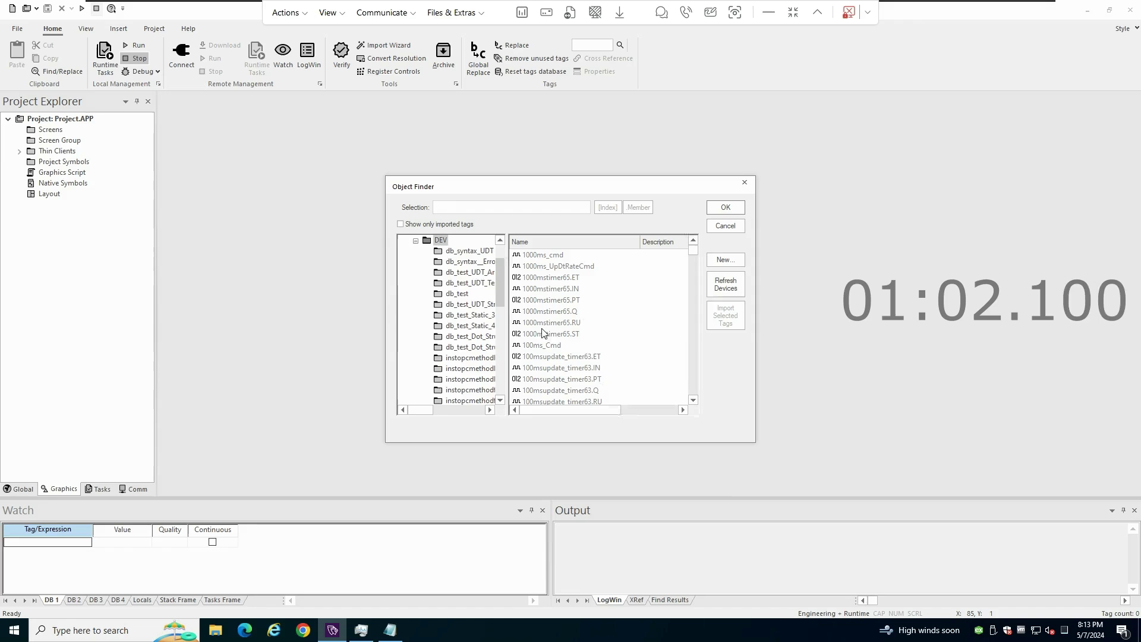
# Filter for 'signa' and add DEV.signal_db_SIG_Simulator.Value to the Watch list.
pyautogui.scroll(-4, 614, 329)
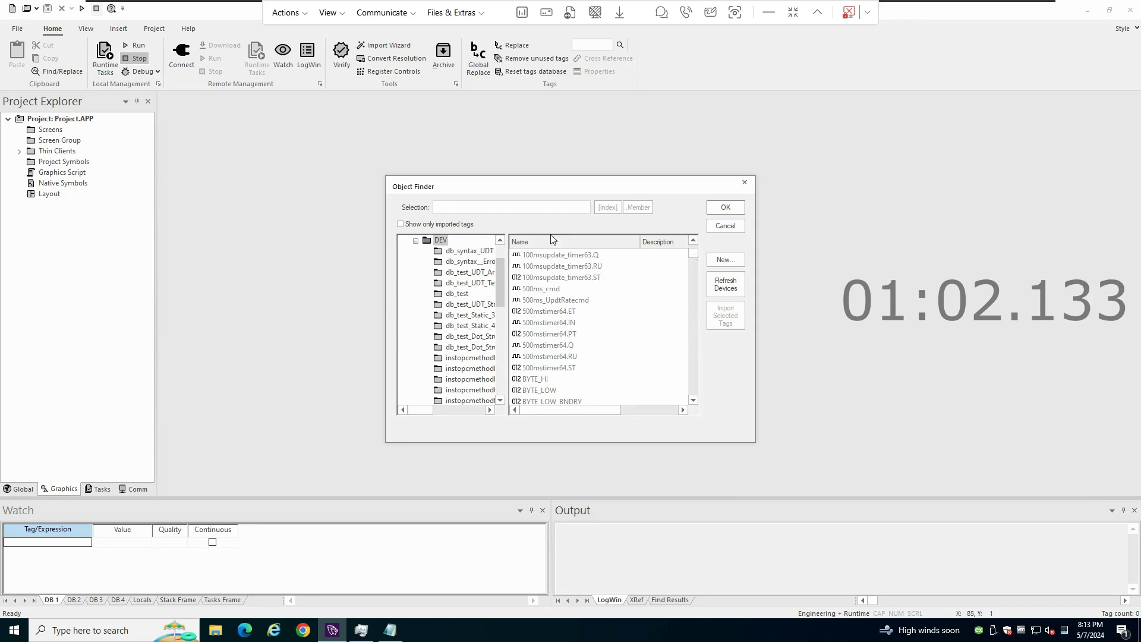
pyautogui.click(535, 207)
pyautogui.write('signa')
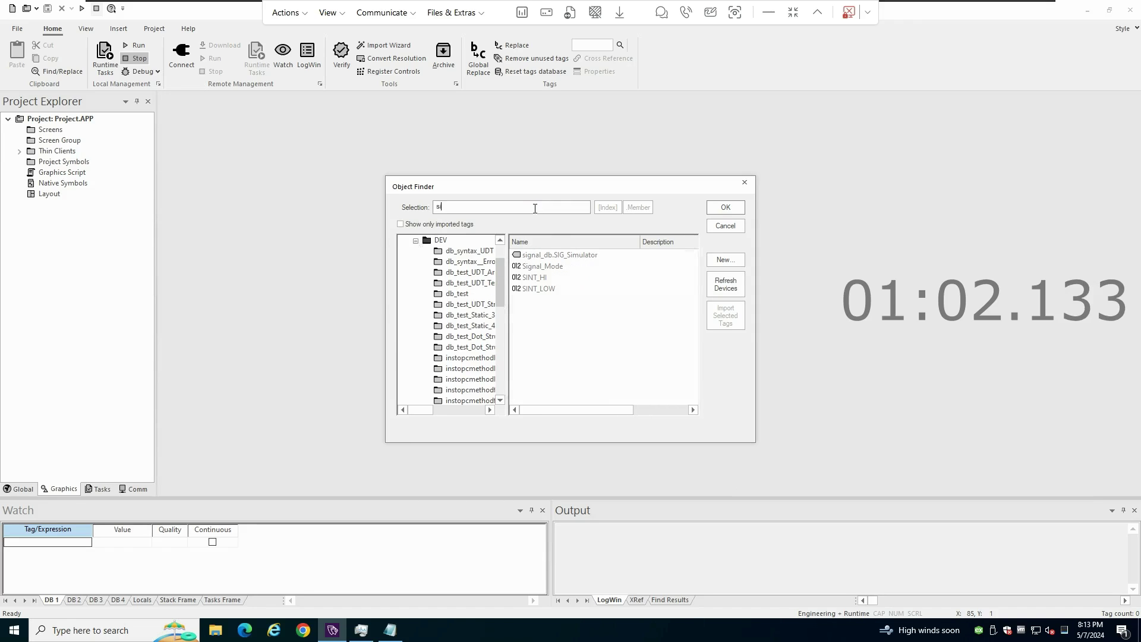
pyautogui.click(578, 257)
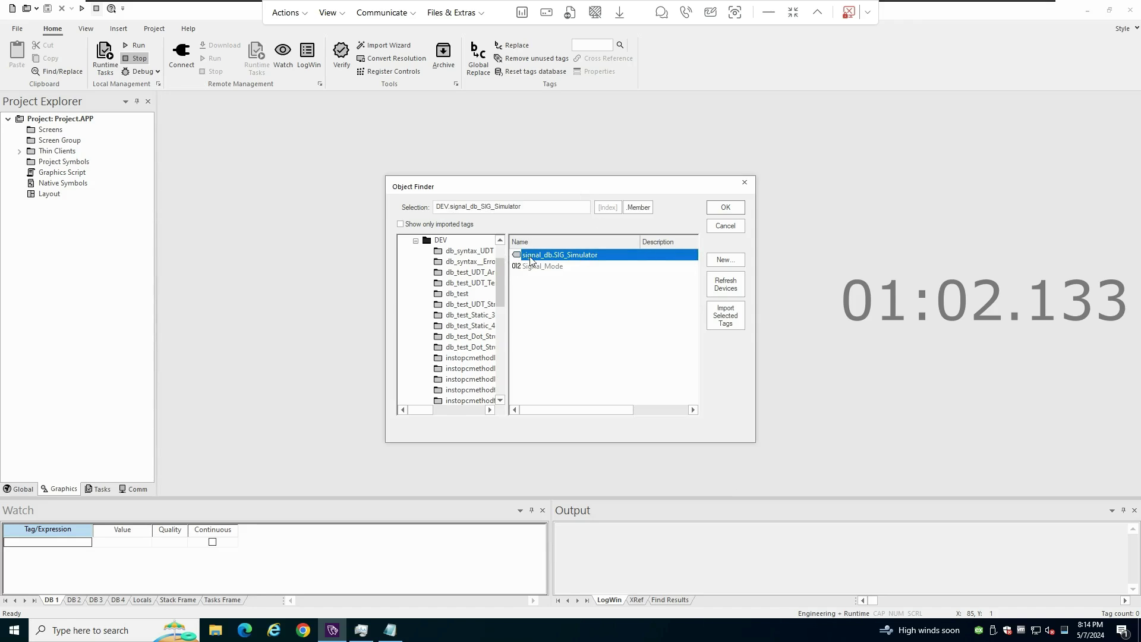
pyautogui.click(638, 207)
pyautogui.scroll(-1, 527, 339)
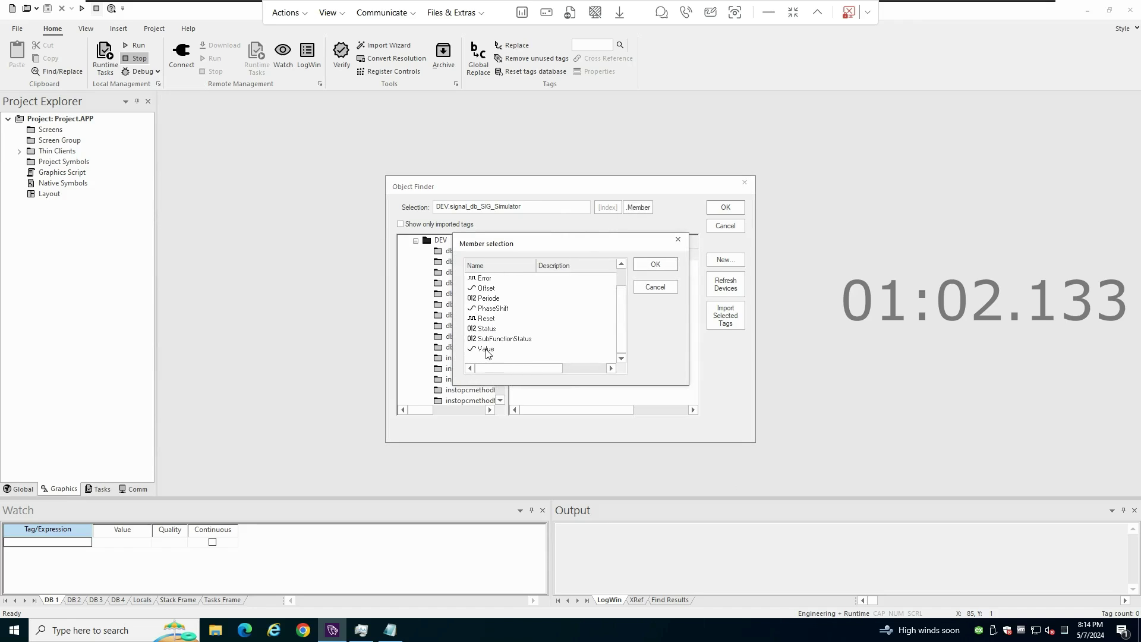
pyautogui.click(486, 351)
pyautogui.press('Return')
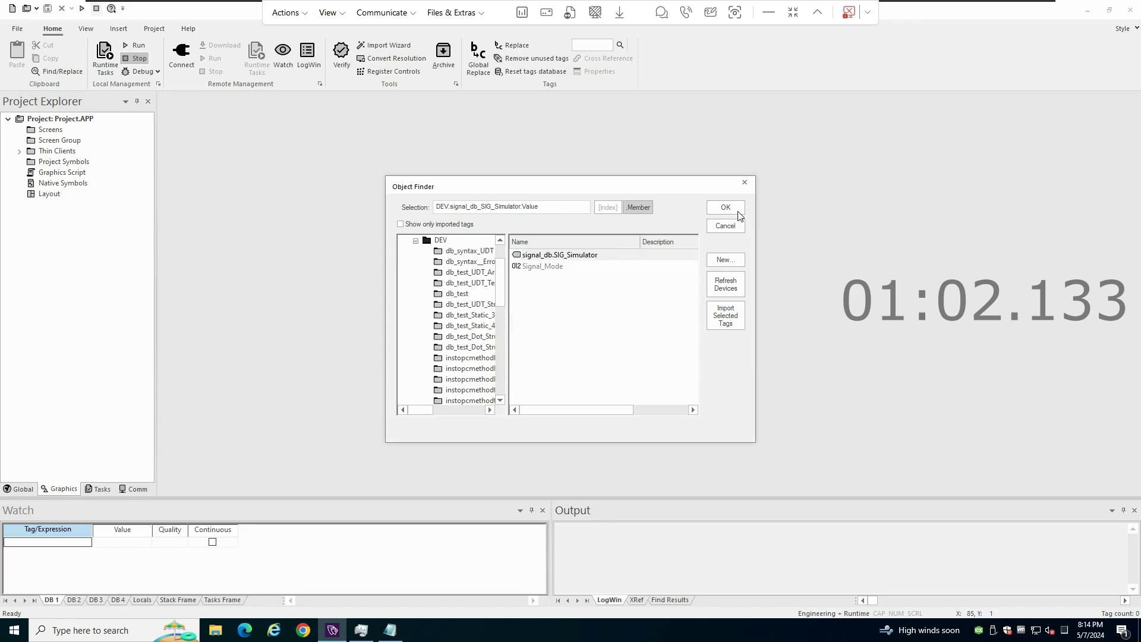
pyautogui.click(726, 207)
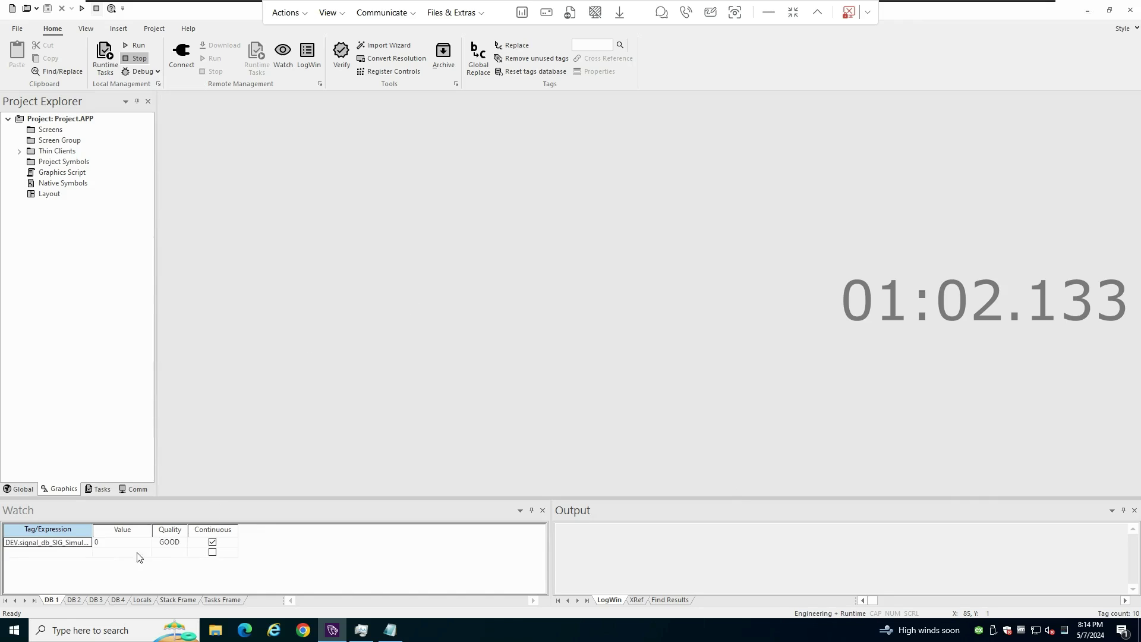
# Run the project and log Field Read, Field Write and Protocol Analyzer messages in the Output pane.
pyautogui.click(140, 48)
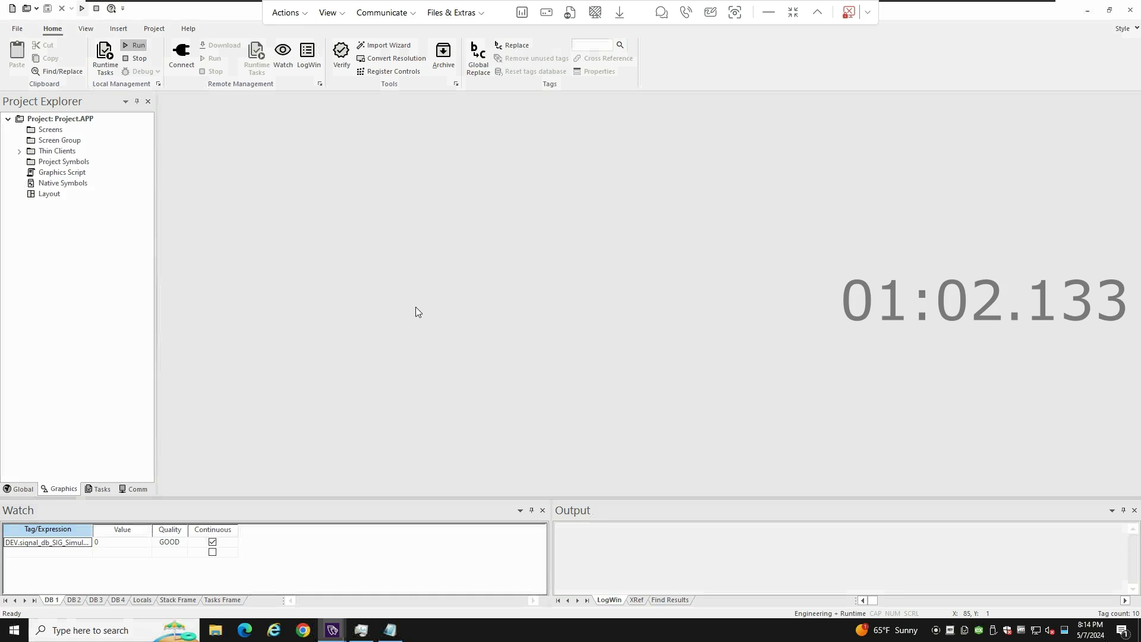
pyautogui.rightClick(723, 567)
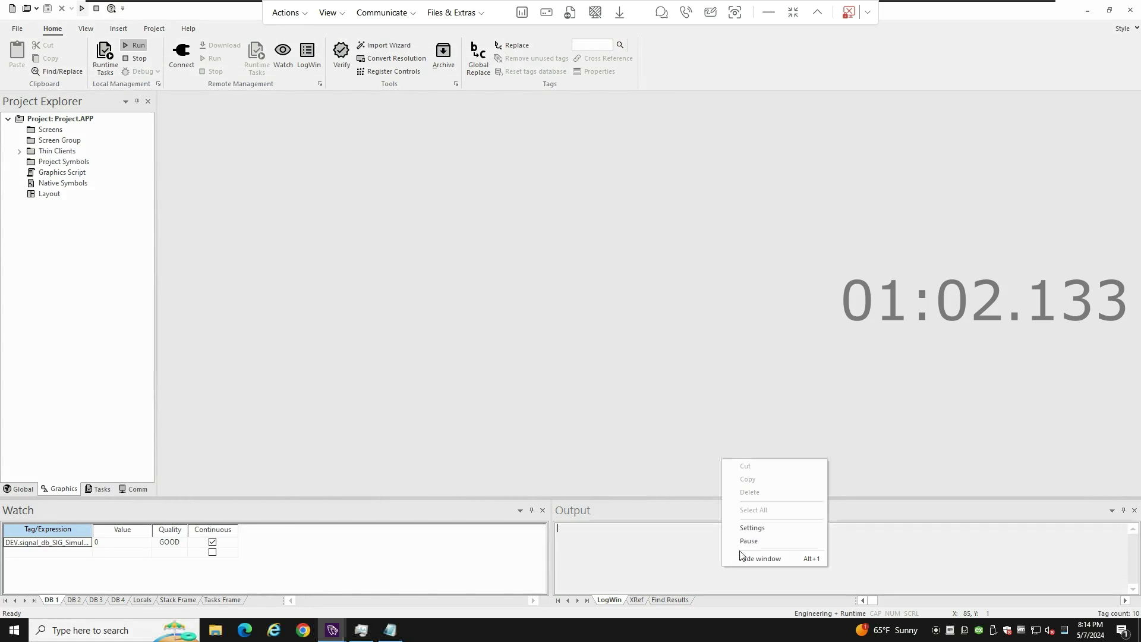
pyautogui.click(761, 526)
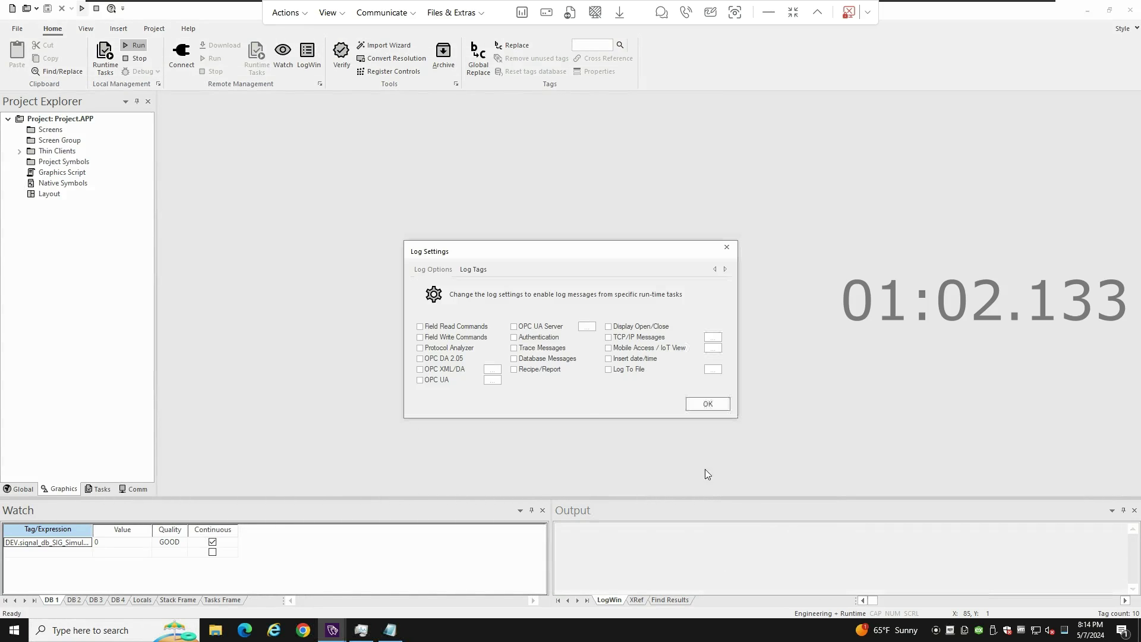
pyautogui.click(453, 327)
pyautogui.click(467, 341)
pyautogui.click(461, 350)
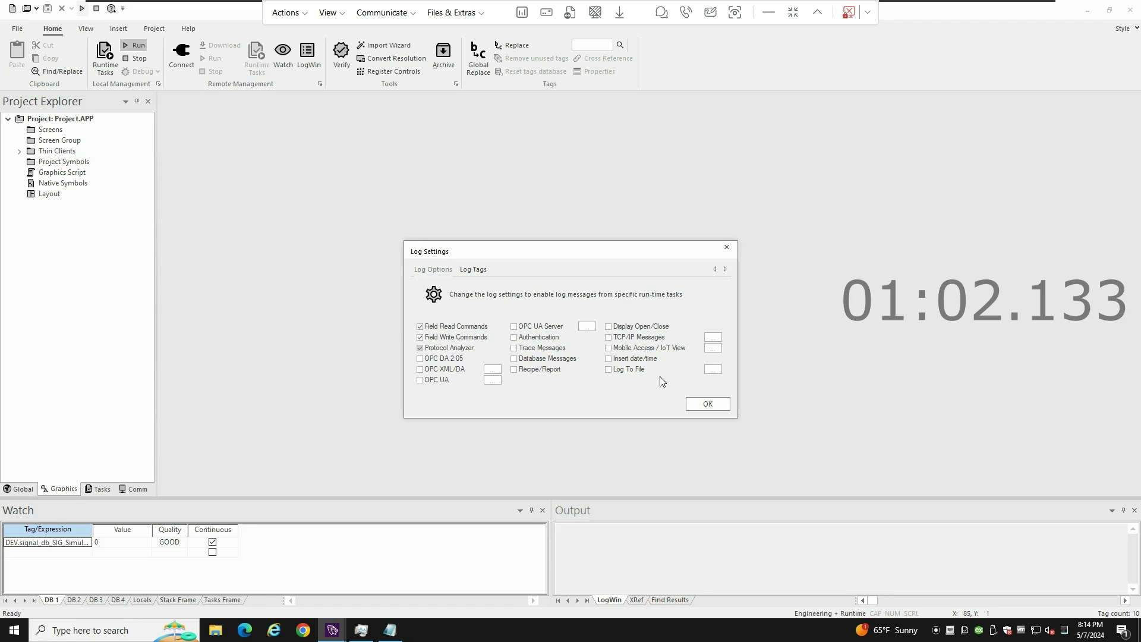
pyautogui.click(717, 404)
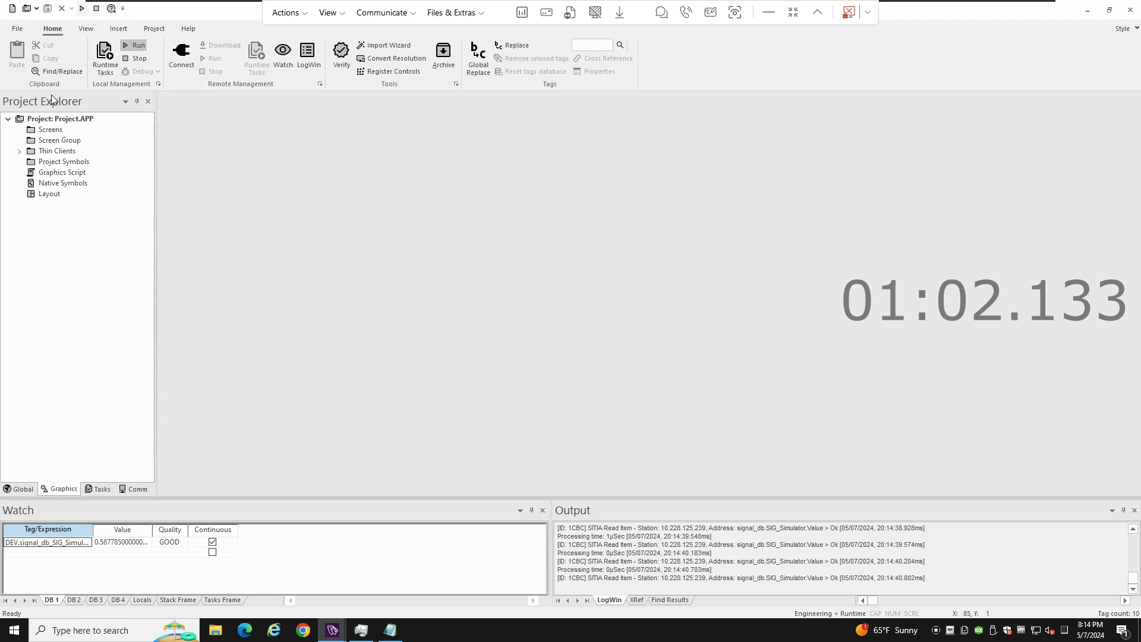
pyautogui.rightClick(50, 133)
# Insert a new 1920×1080 screen, Screen2, and draw a text box near its top-left.
pyautogui.click(75, 139)
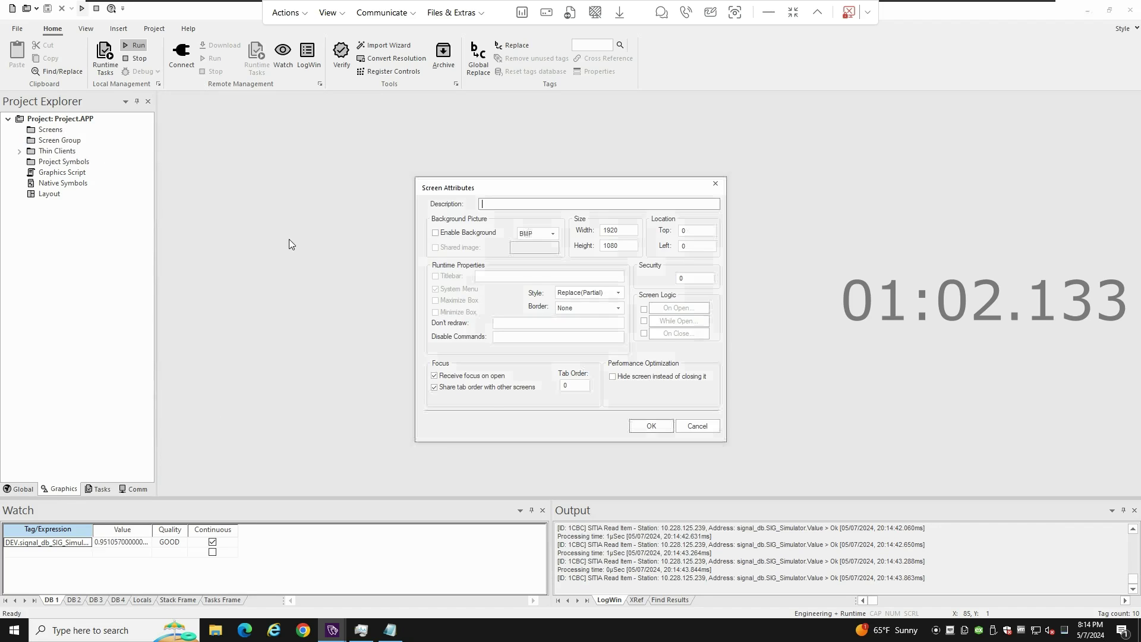
pyautogui.click(646, 425)
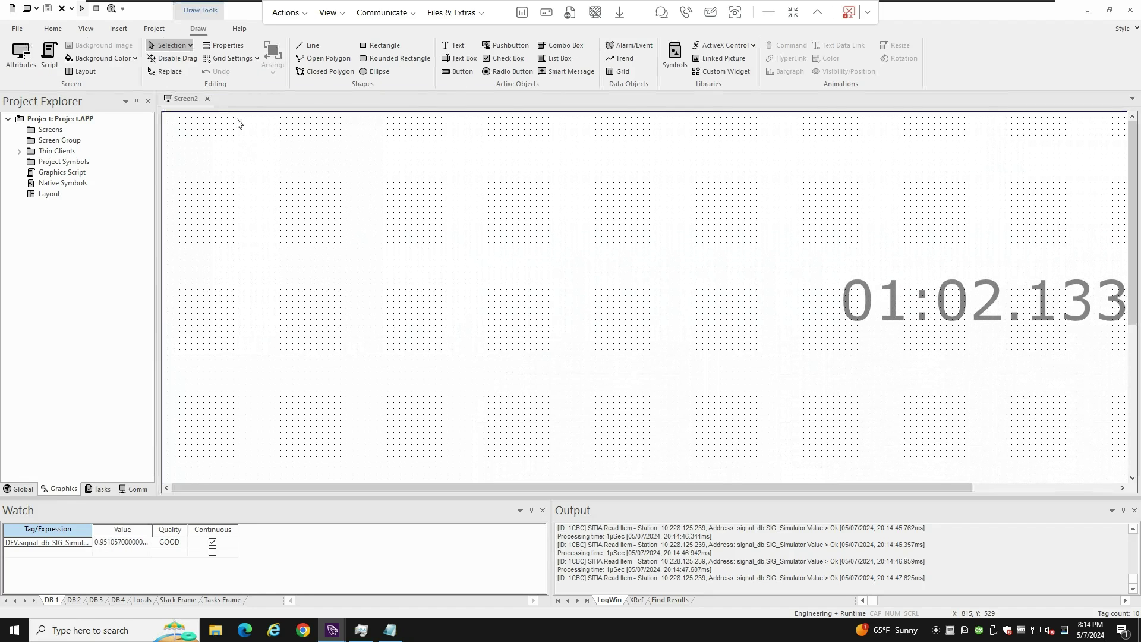
pyautogui.click(447, 60)
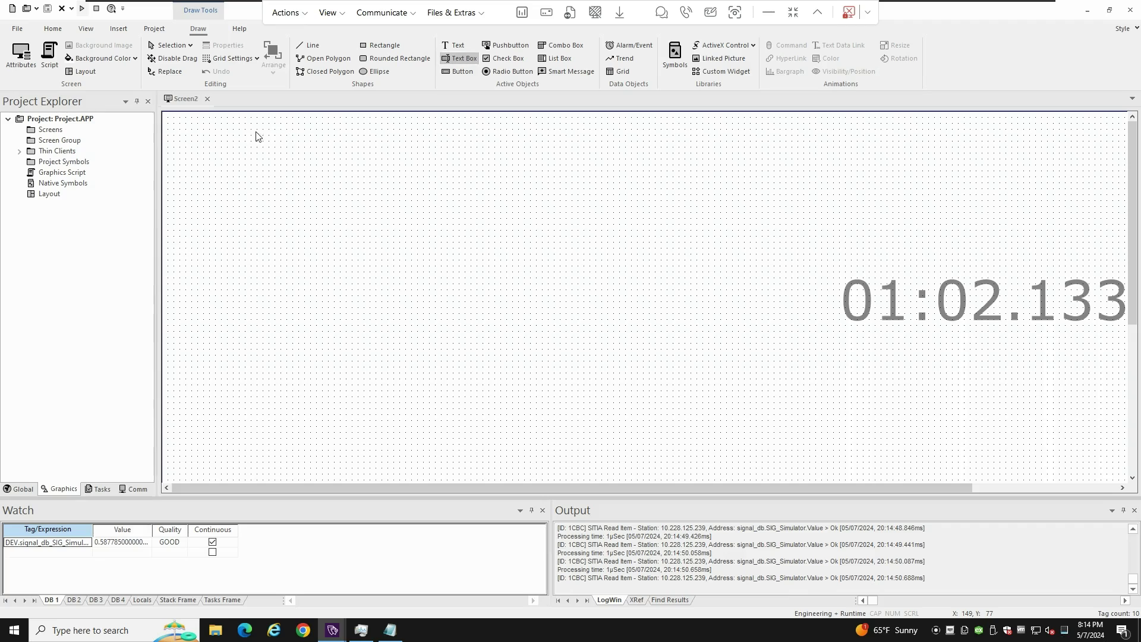
pyautogui.moveTo(236, 141); pyautogui.dragTo(317, 189)
pyautogui.moveTo(389, 220); pyautogui.dragTo(390, 219)
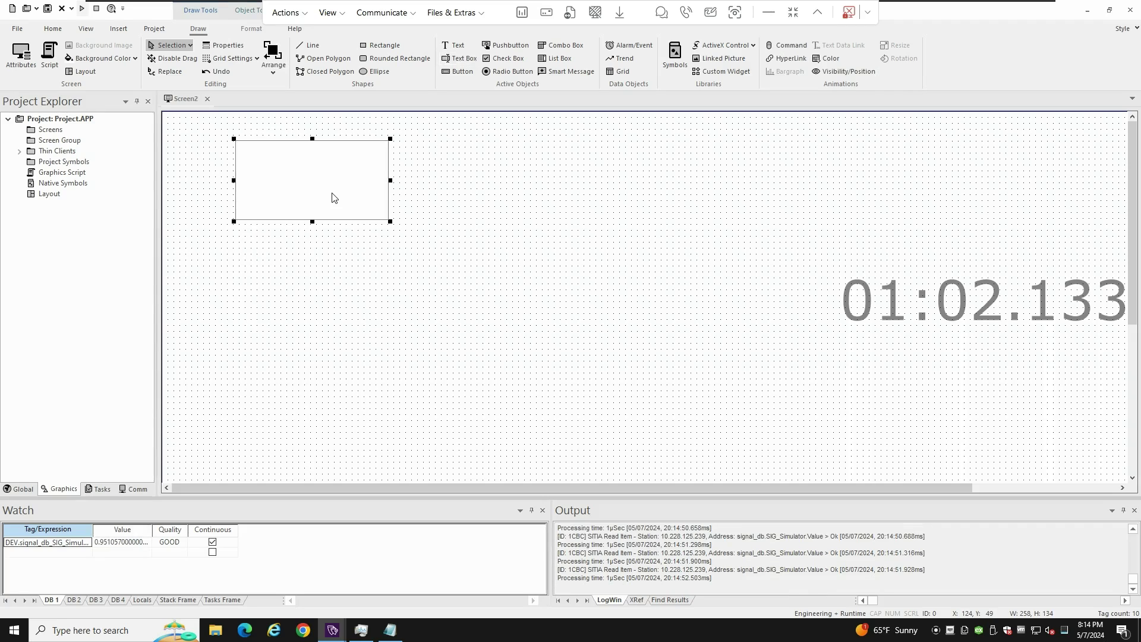
# Set the Screen2 text box's Tag/Expression to DEV.signal_db_SIG_Simulator.Value, found by searching 'sig'.
pyautogui.doubleClick(331, 196)
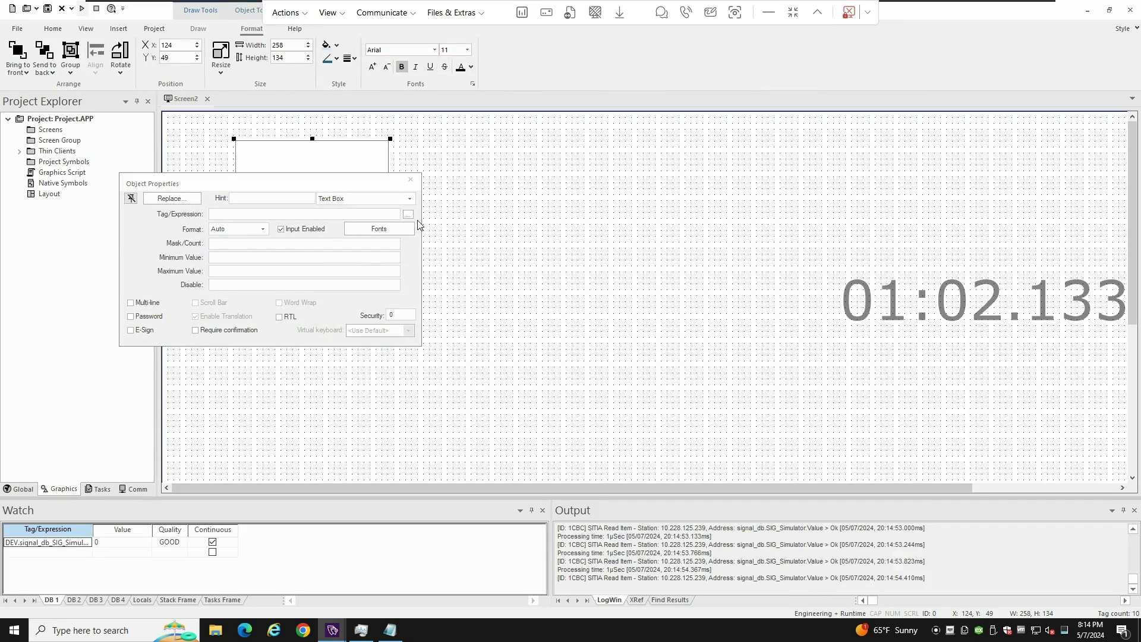
pyautogui.click(409, 214)
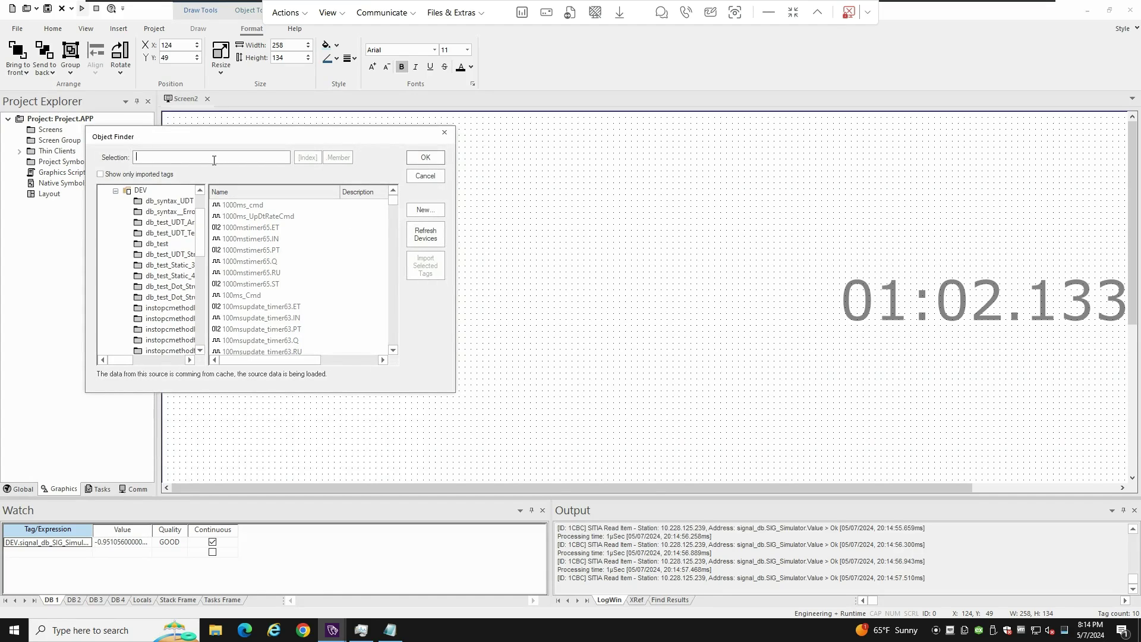
pyautogui.write('sig')
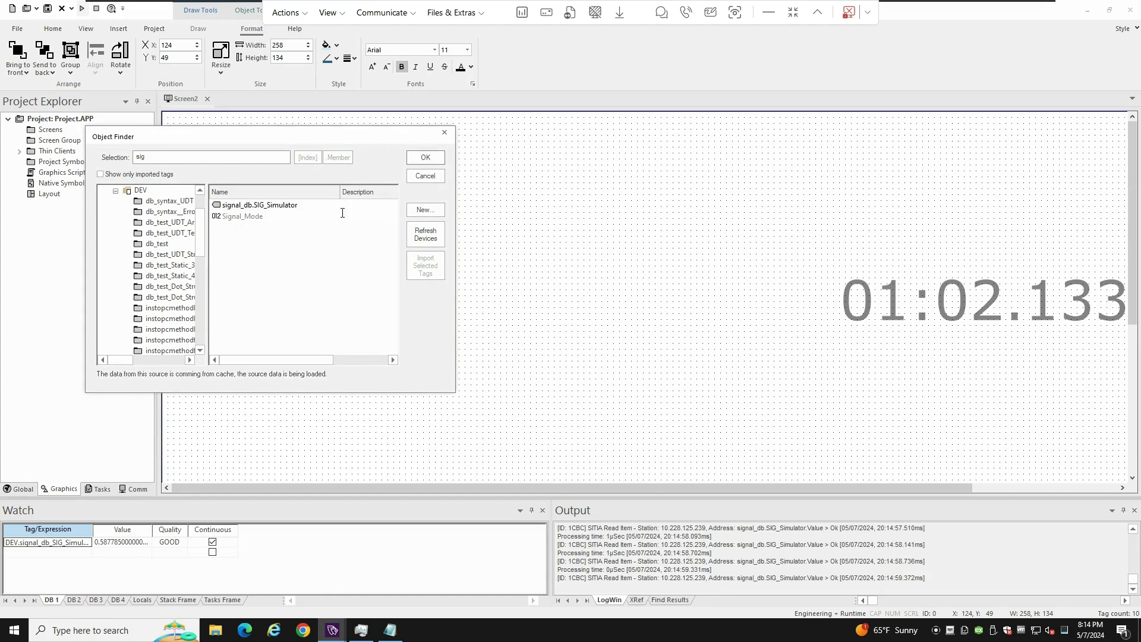
pyautogui.click(287, 205)
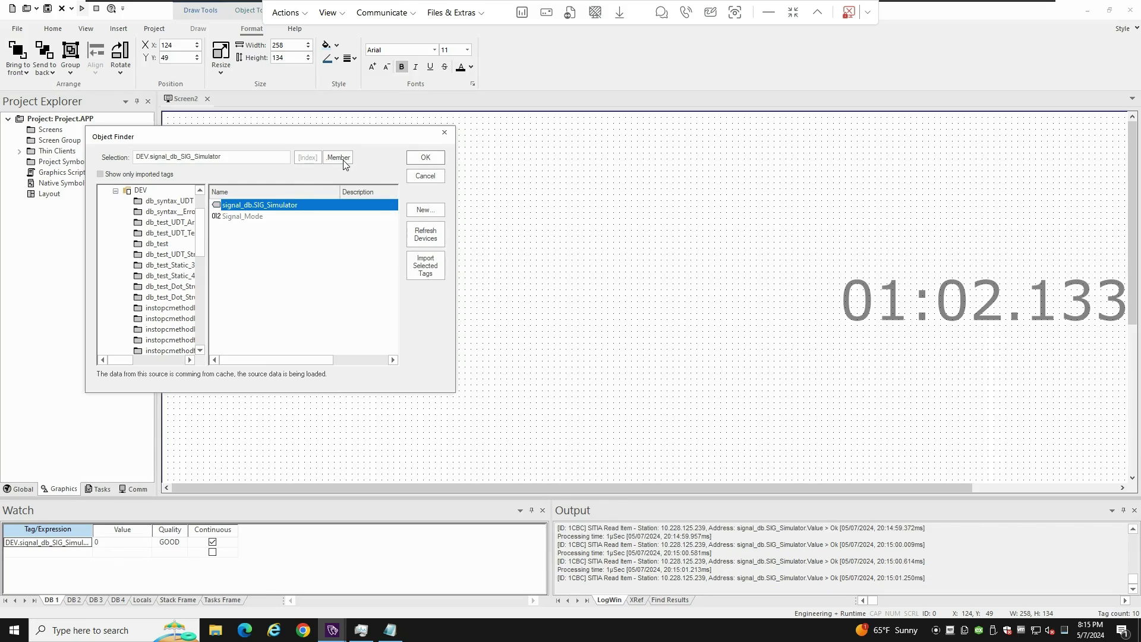
pyautogui.click(338, 157)
pyautogui.scroll(-1, 272, 280)
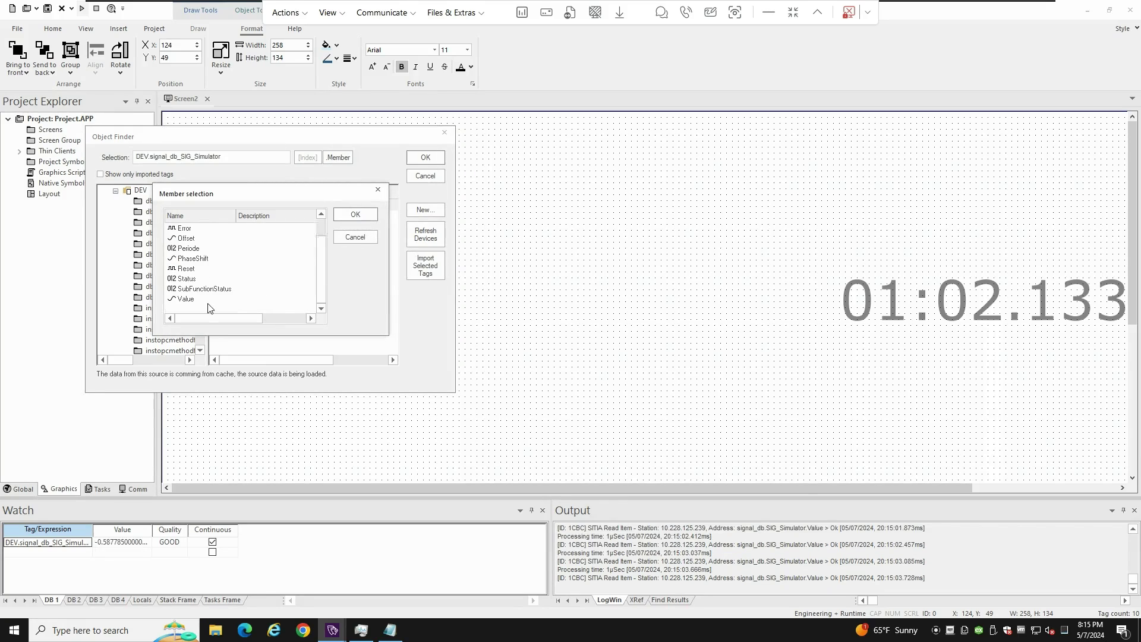
pyautogui.click(187, 299)
pyautogui.click(360, 215)
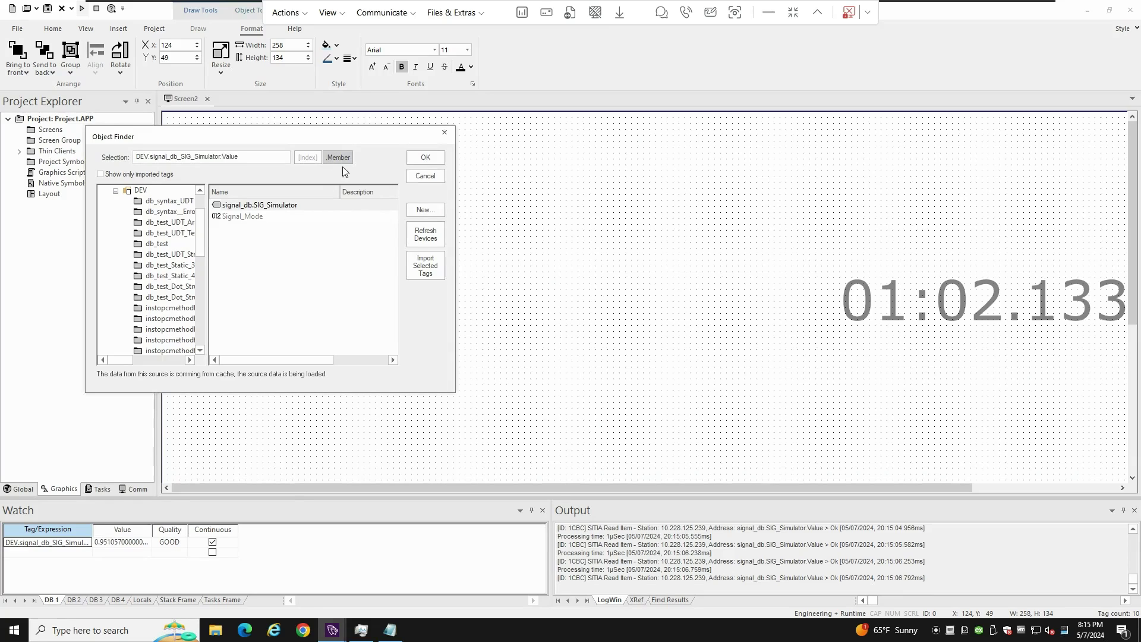
pyautogui.click(427, 157)
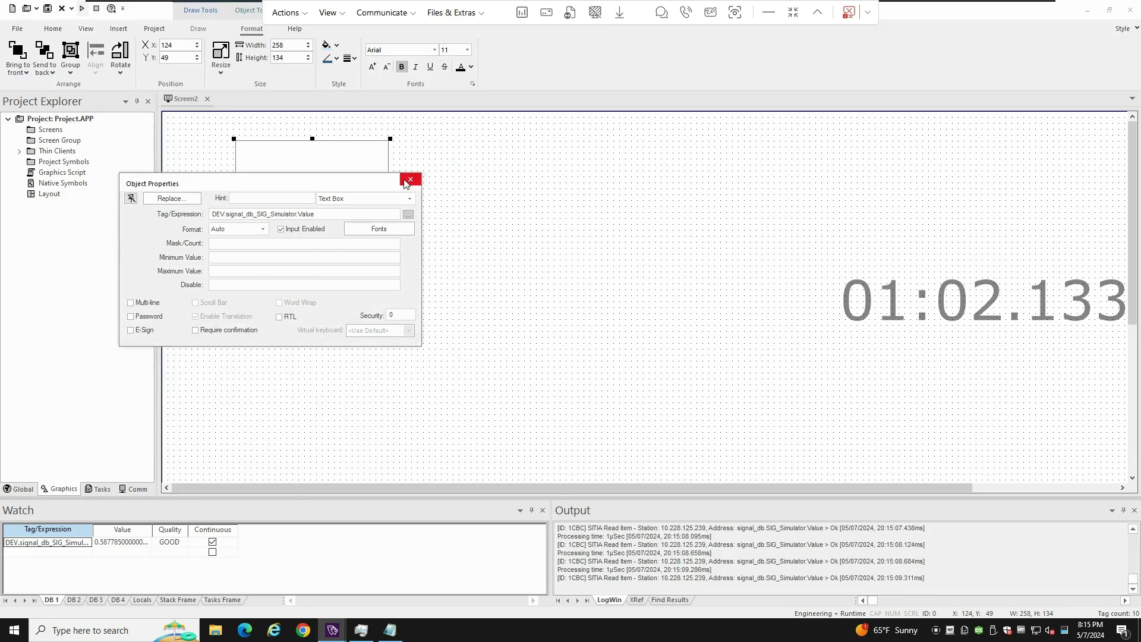
# Save the screen as main, run the project to check the live value, then return to the editor.
pyautogui.click(410, 179)
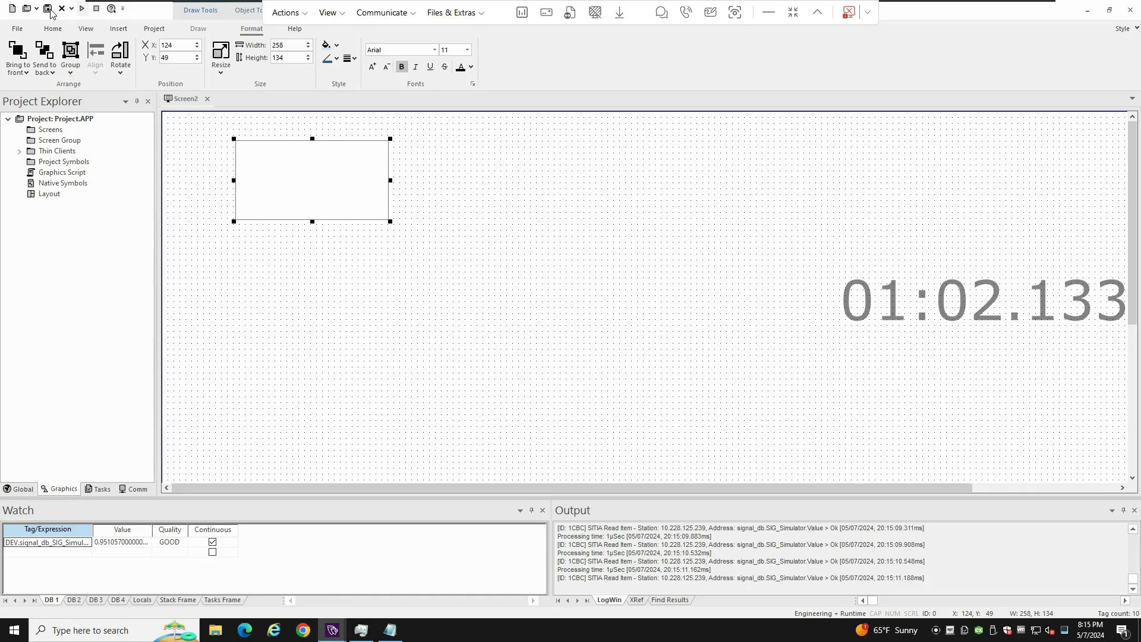
pyautogui.click(48, 8)
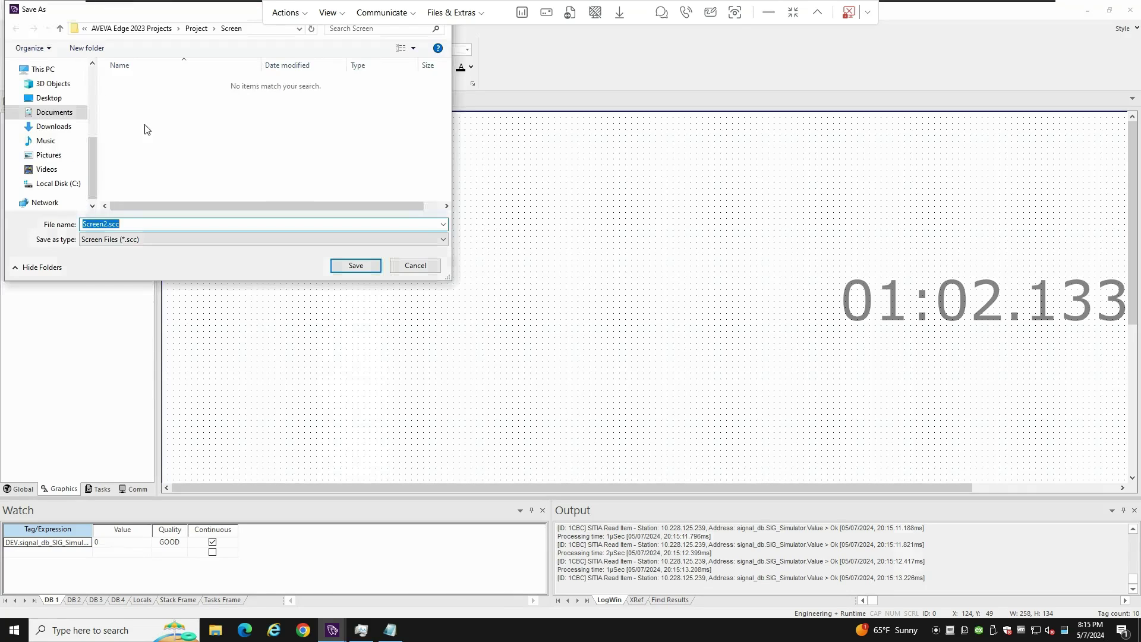
pyautogui.write('main')
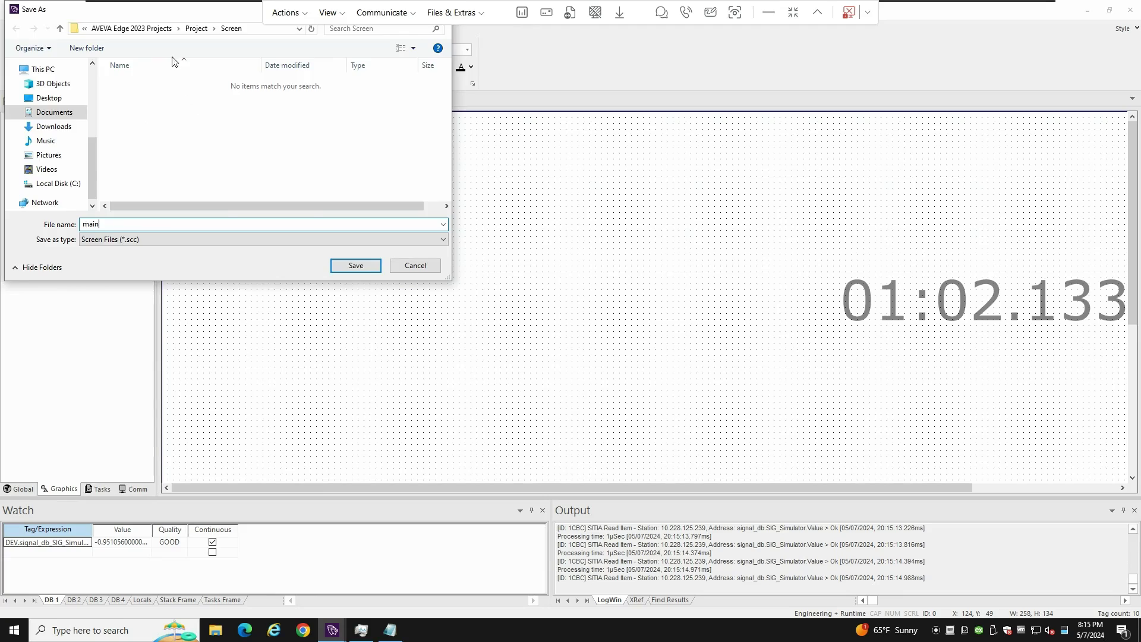
pyautogui.press('Return')
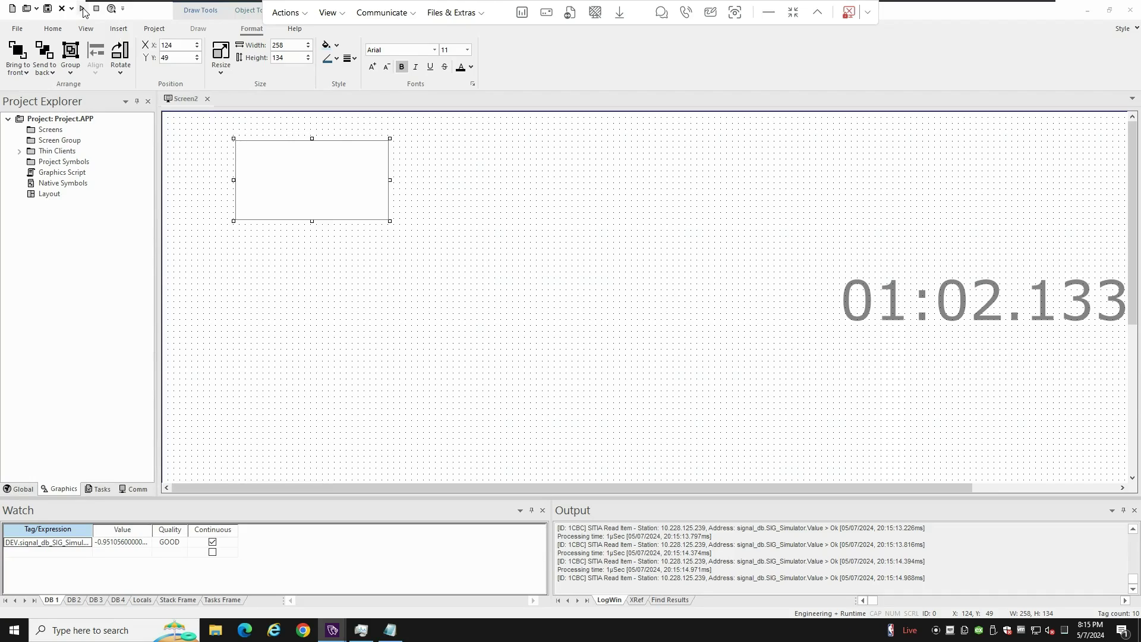
pyautogui.click(82, 8)
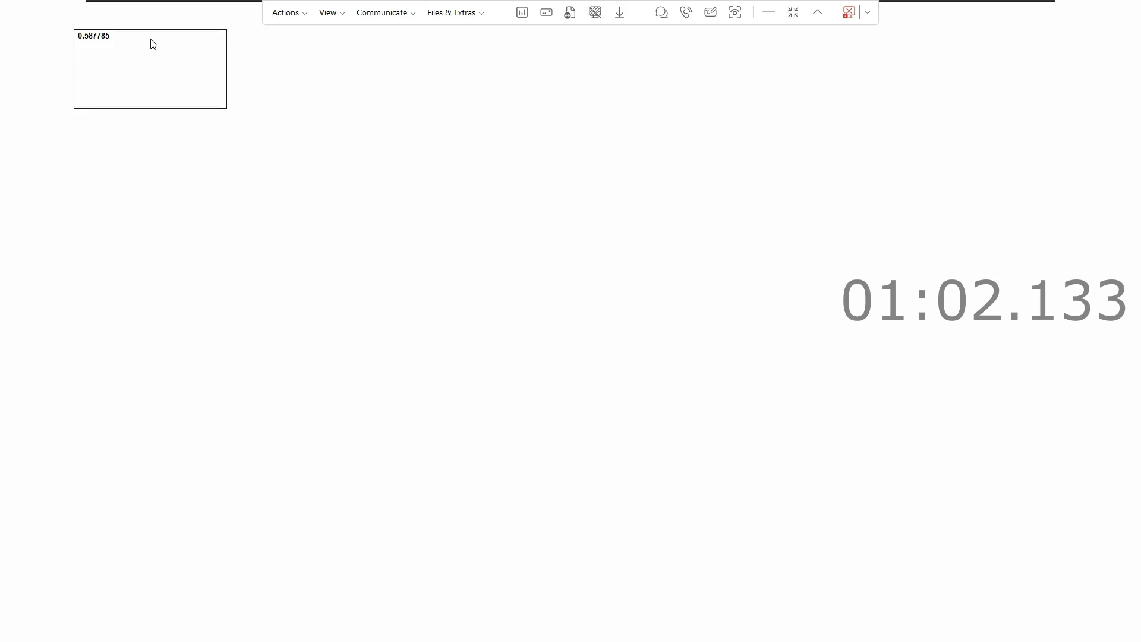
pyautogui.hotkey('alt', 'Tab')
# Duplicate the text box below the original and open the copy's properties.
pyautogui.click(530, 384)
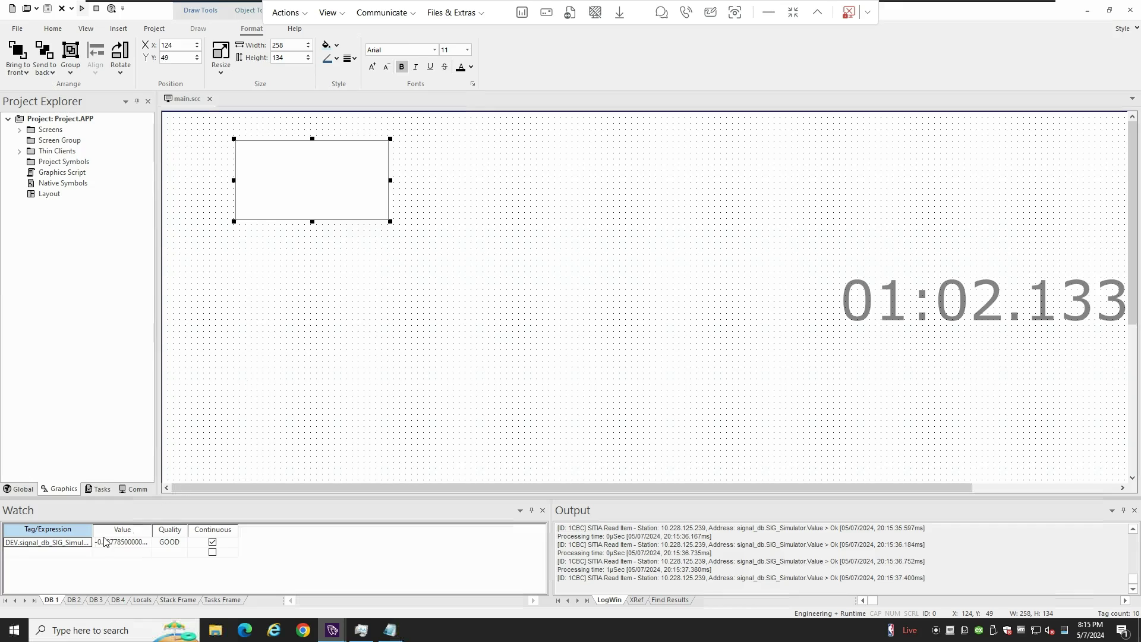
pyautogui.click(336, 249)
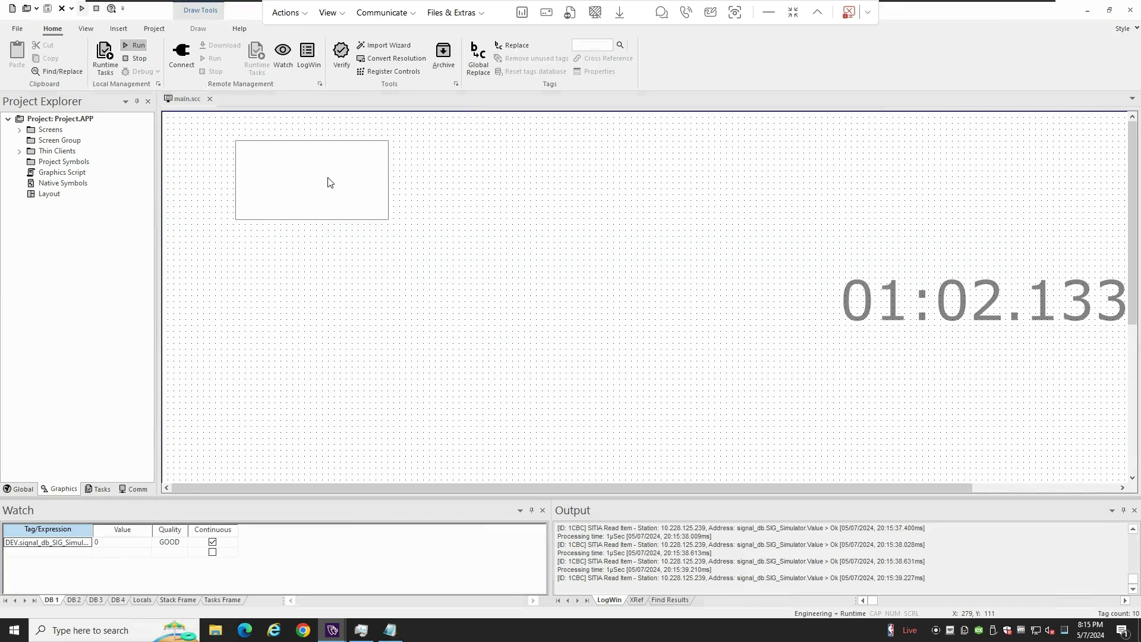
pyautogui.click(326, 180)
pyautogui.hotkey('ctrl', 'v')
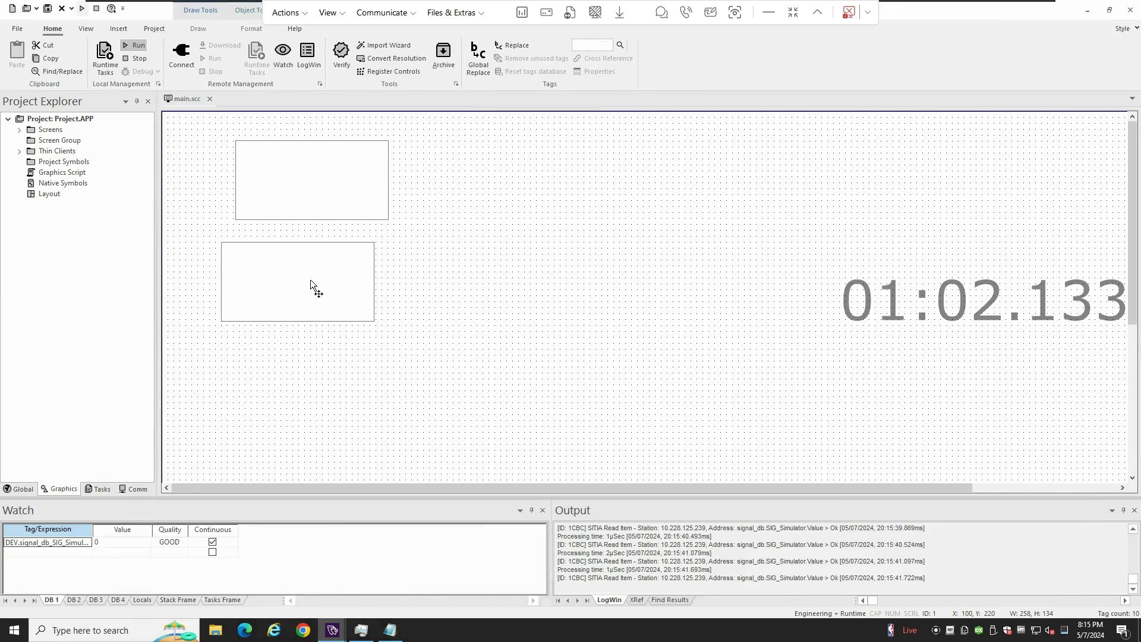
pyautogui.doubleClick(330, 280)
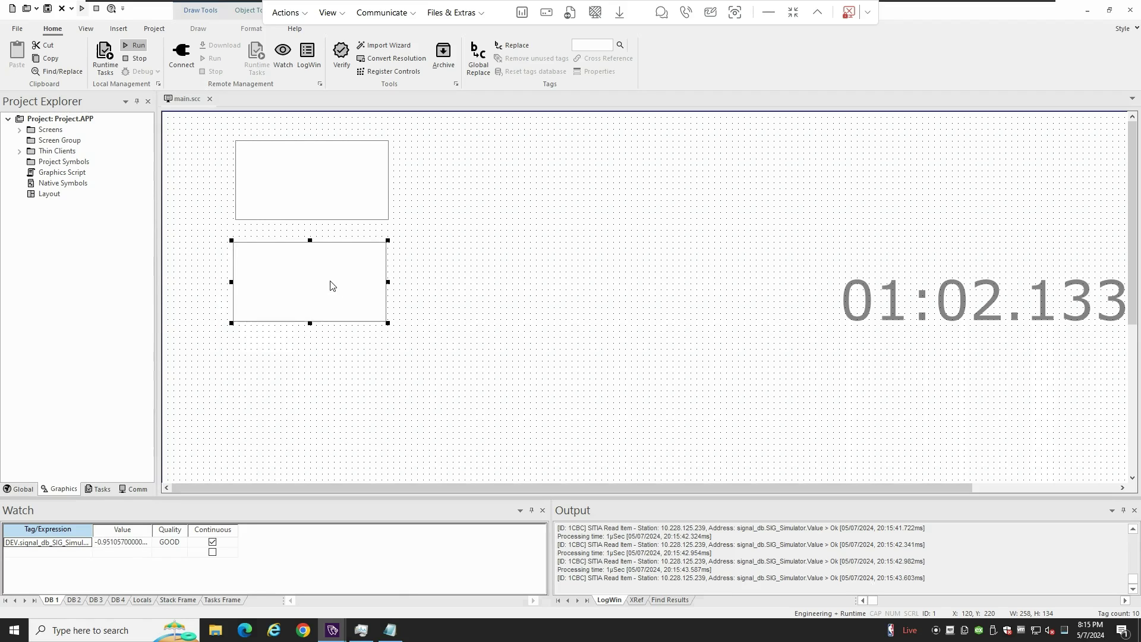
# Browse db_test tags and members for the copy, then cancel to keep DEV.signal_db_SIG_Simulator.Value.
pyautogui.click(409, 215)
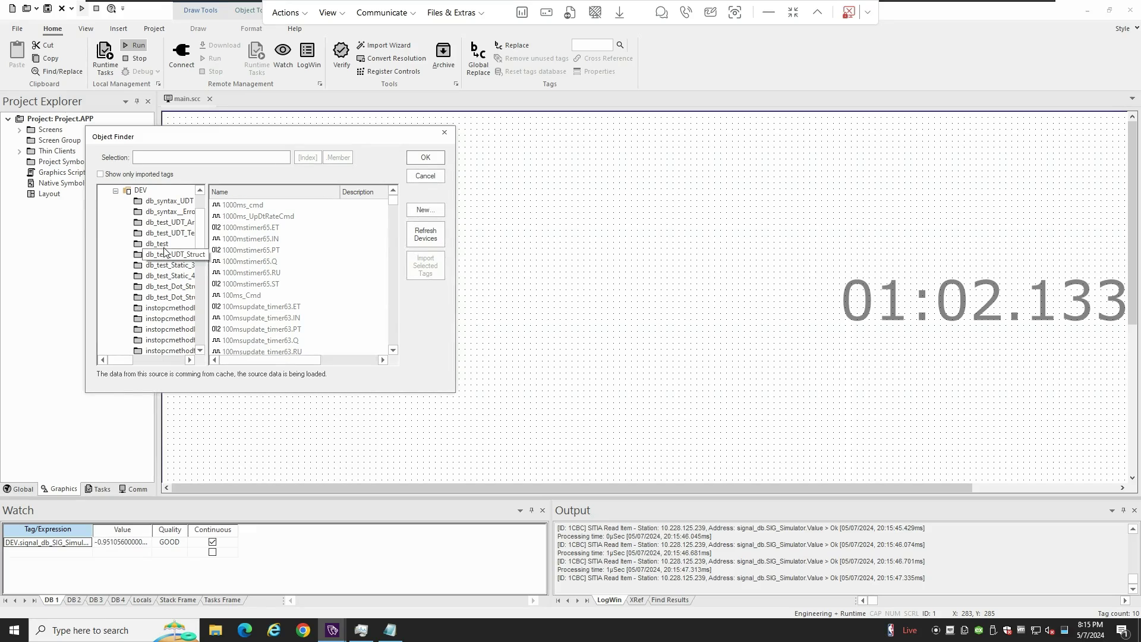
pyautogui.click(159, 247)
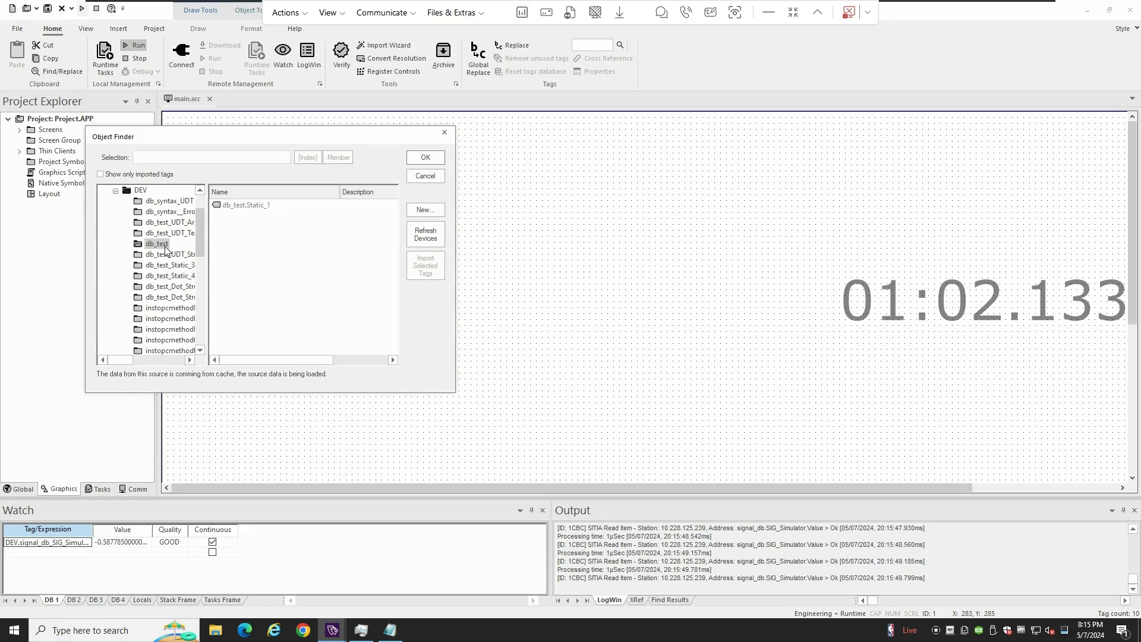
pyautogui.click(155, 288)
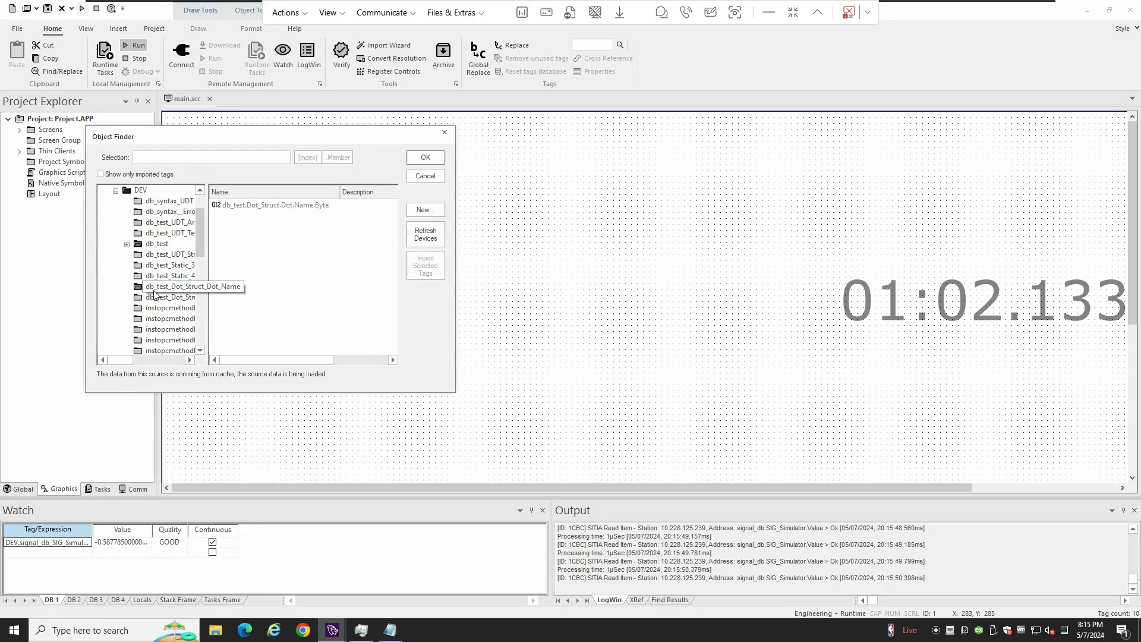
pyautogui.click(127, 244)
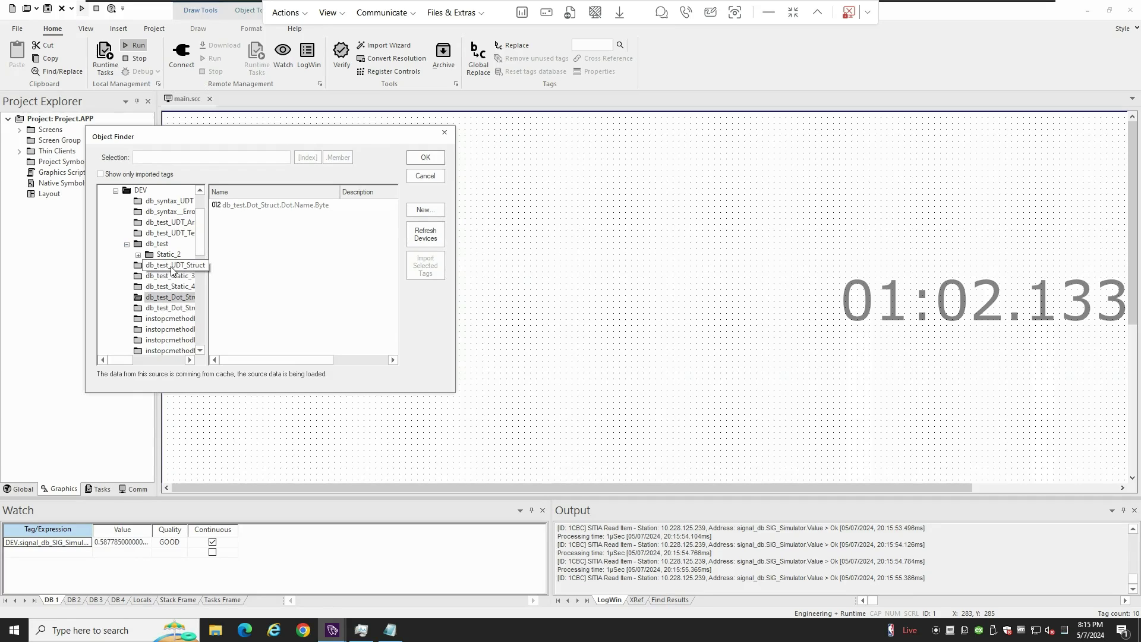
pyautogui.click(138, 256)
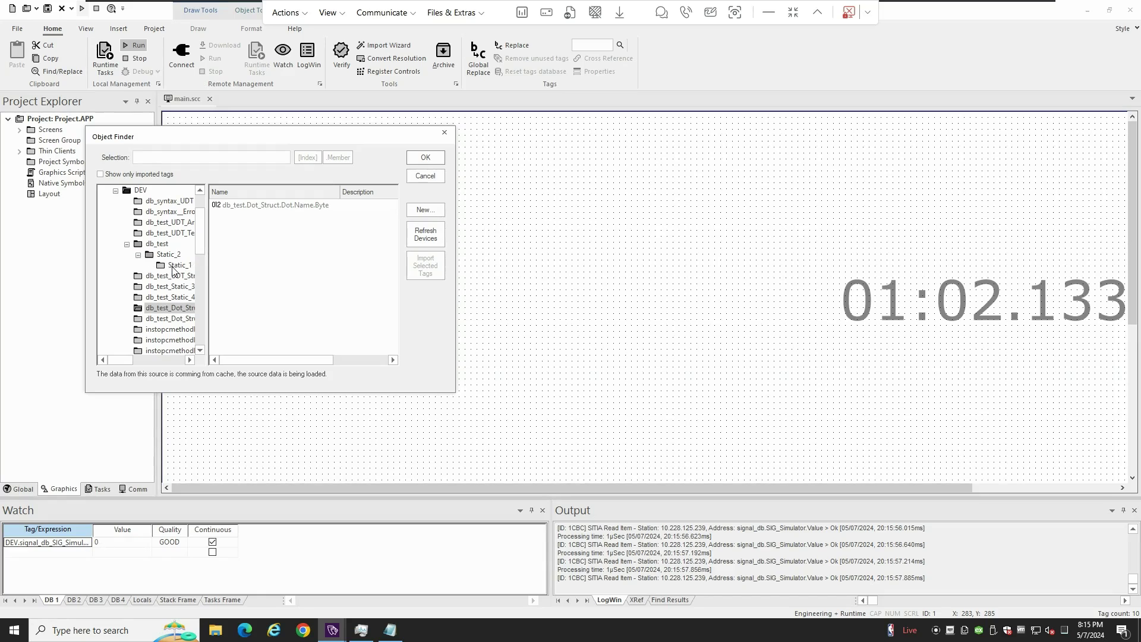
pyautogui.click(178, 266)
pyautogui.click(250, 216)
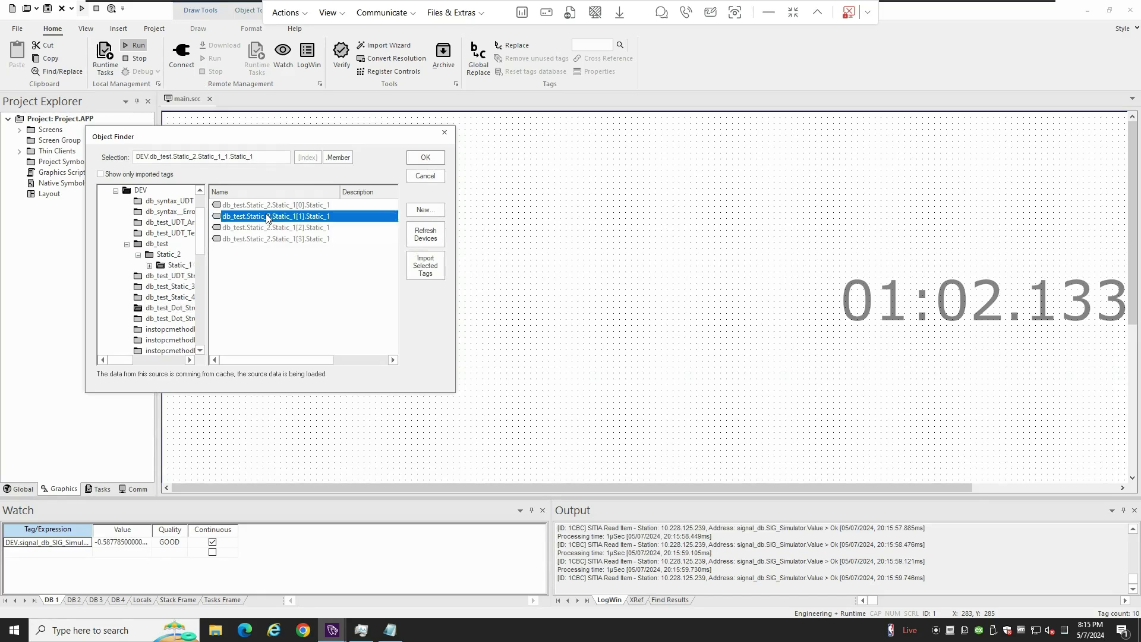
pyautogui.click(336, 158)
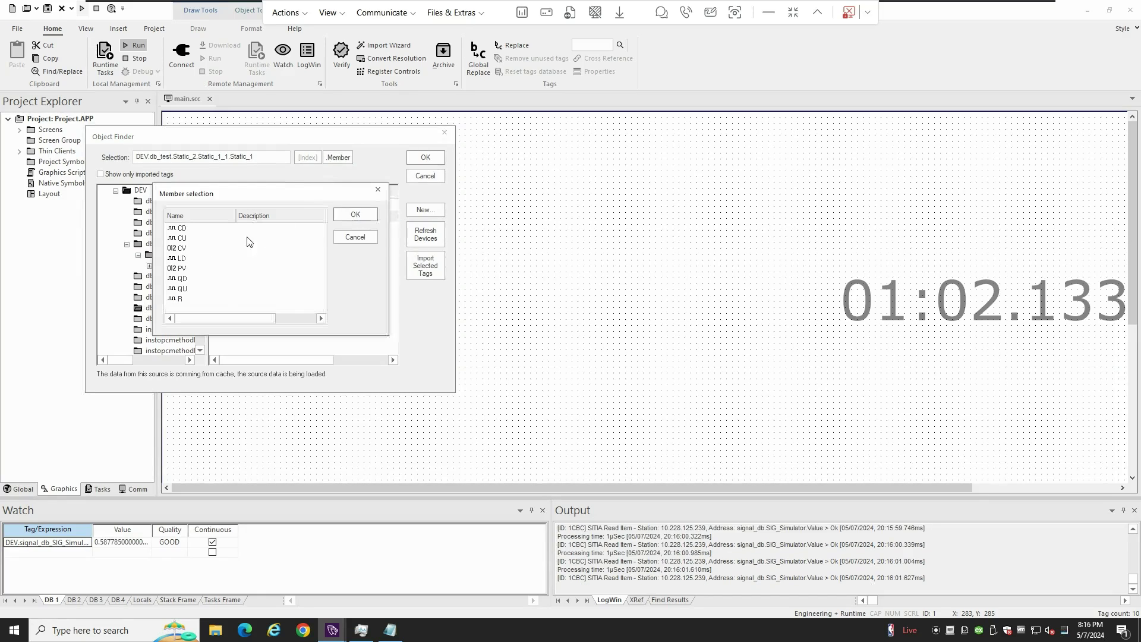
pyautogui.moveTo(357, 194); pyautogui.dragTo(602, 197)
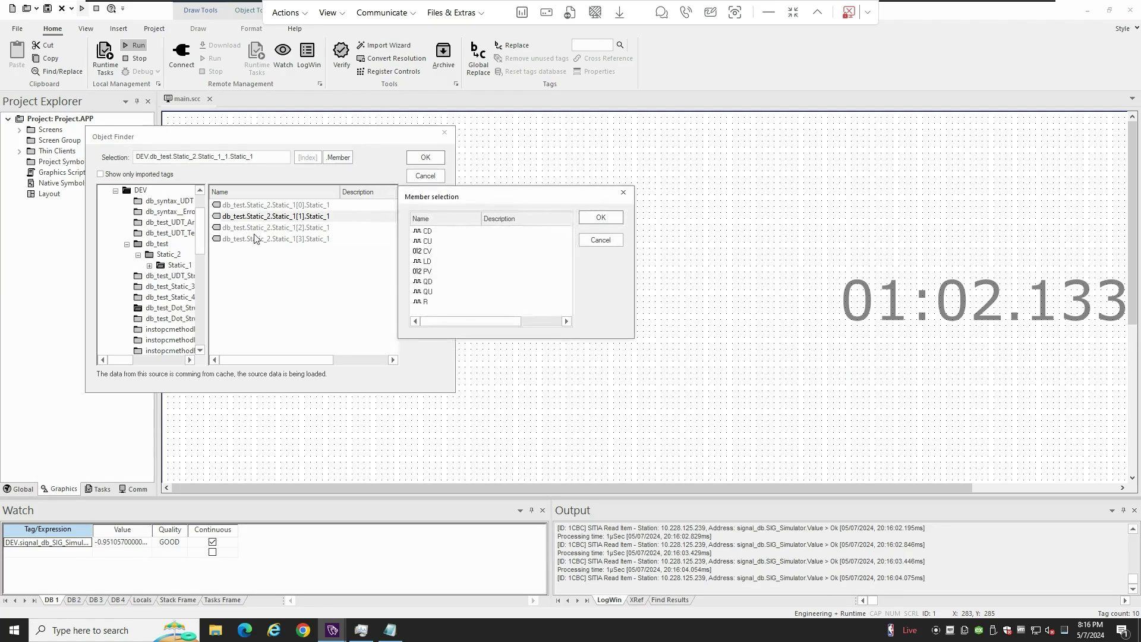
pyautogui.click(600, 240)
pyautogui.scroll(-10, 158, 277)
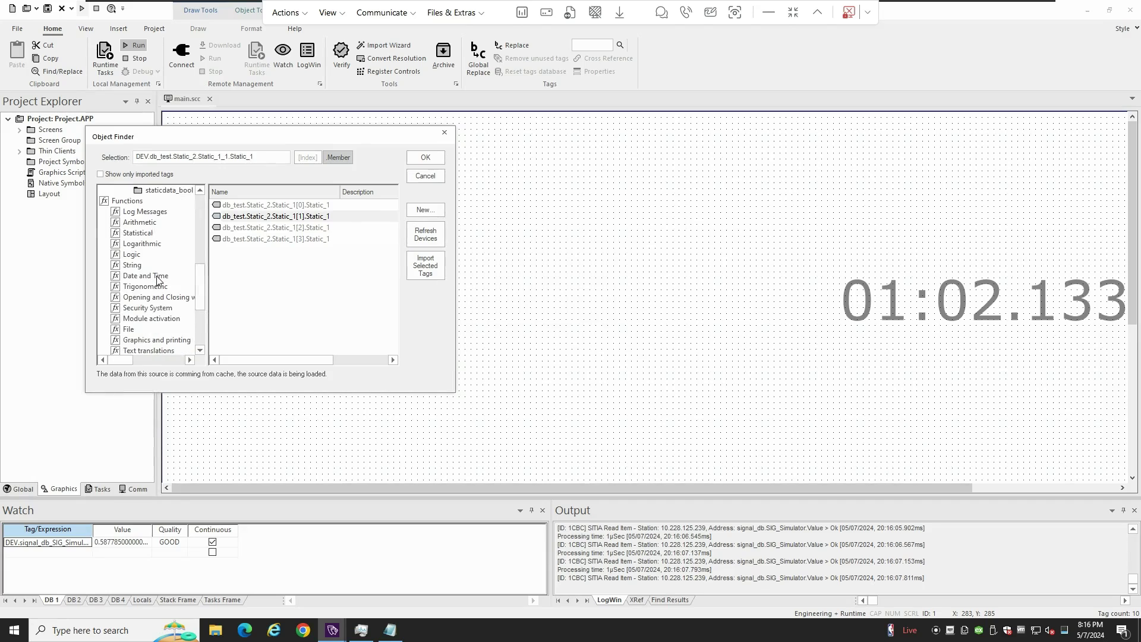
pyautogui.scroll(5, 159, 282)
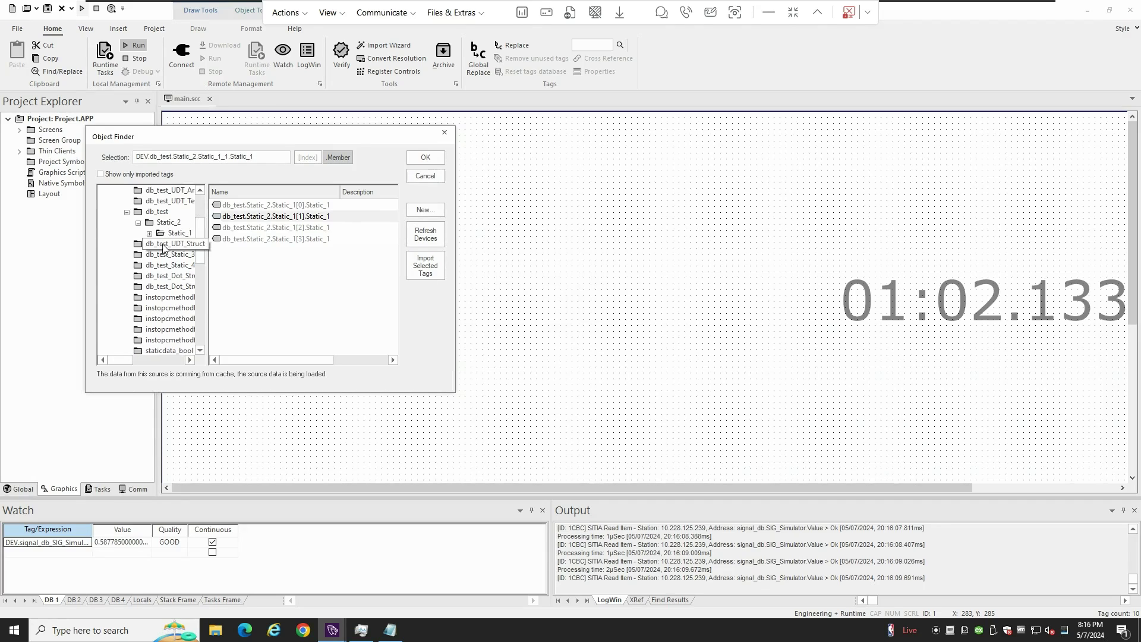
pyautogui.click(434, 177)
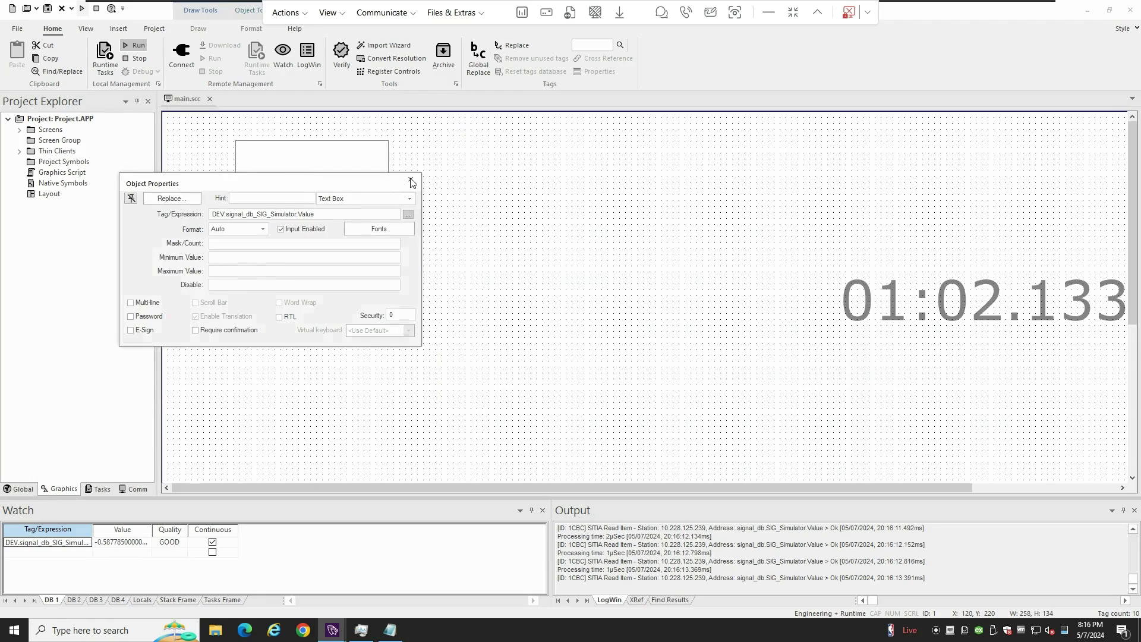
# Close the copied text box's Object Properties dialog on the main screen.
pyautogui.click(411, 180)
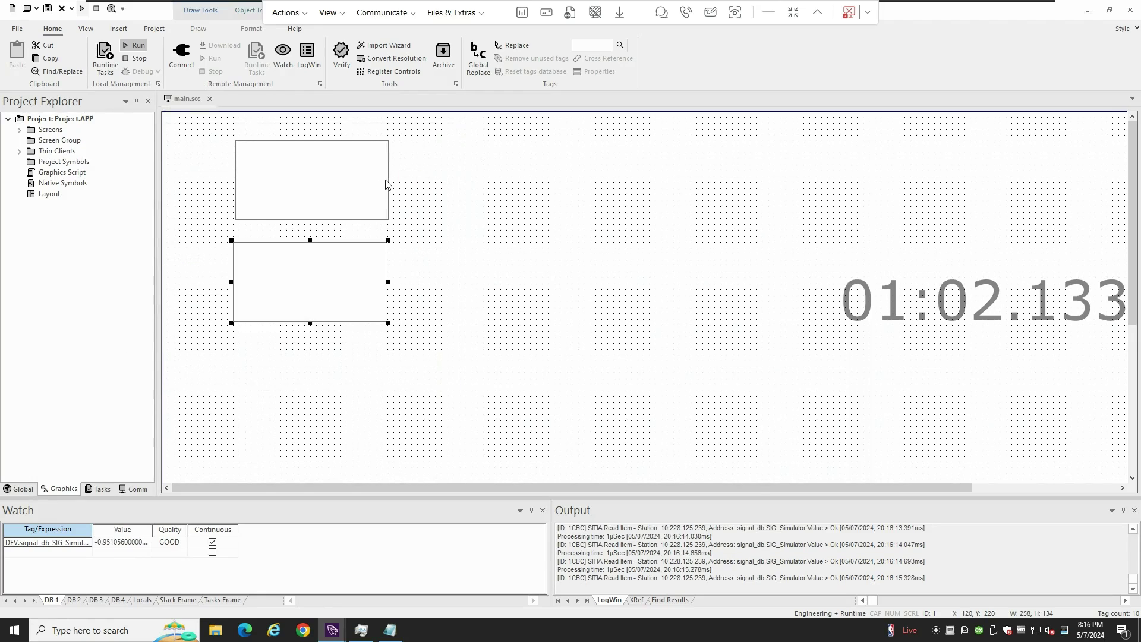